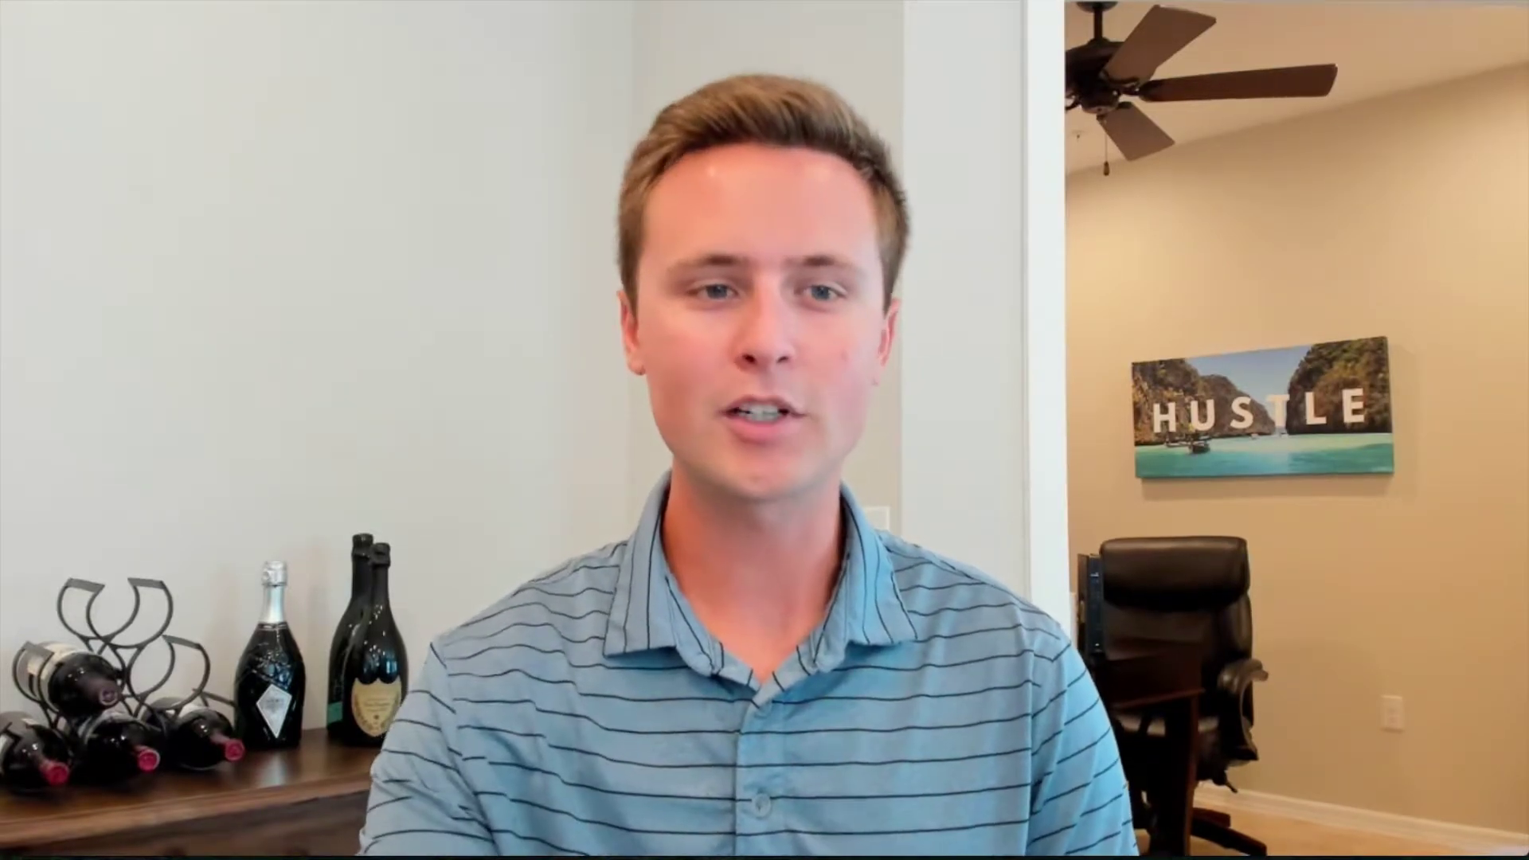
Step: Scroll up and down through the Google Images 'color emotion guide' results to compare colour meanings
mouse_move(60, 10)
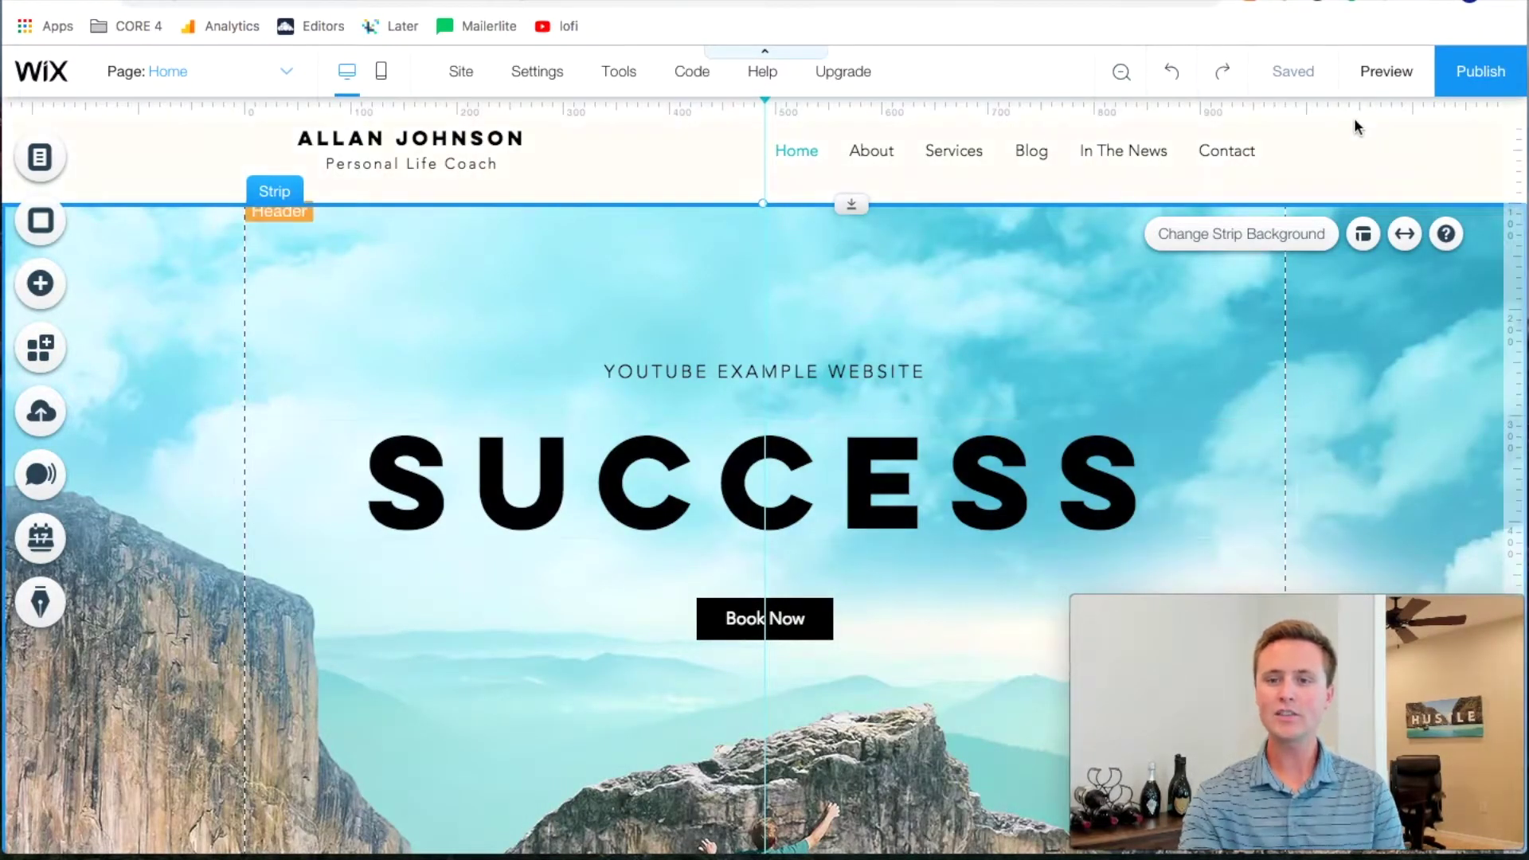
scroll(1260, 482, "down", 2)
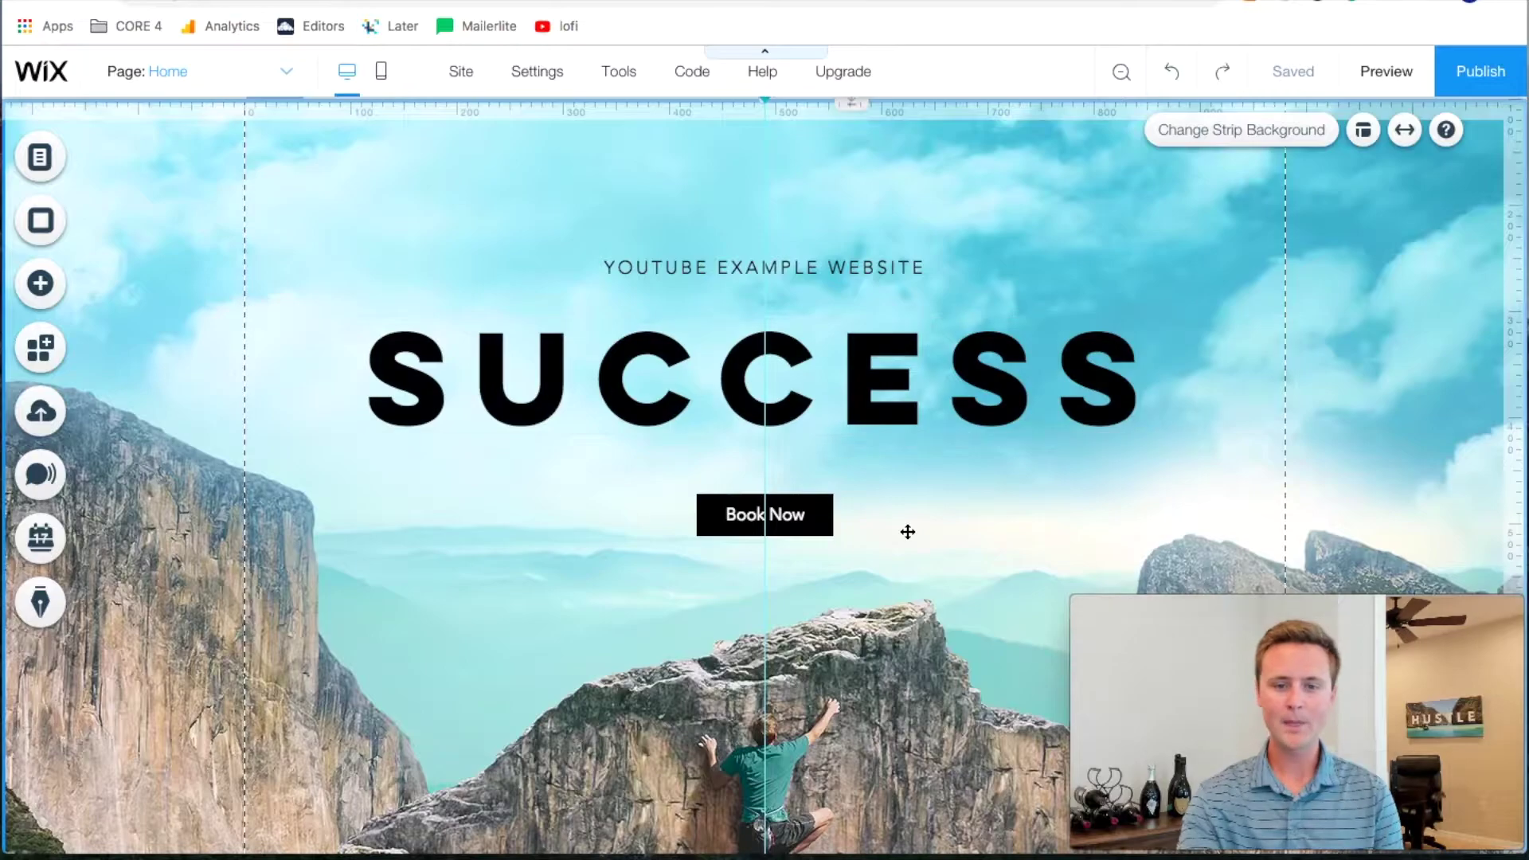
scroll(486, 296, "up", 2)
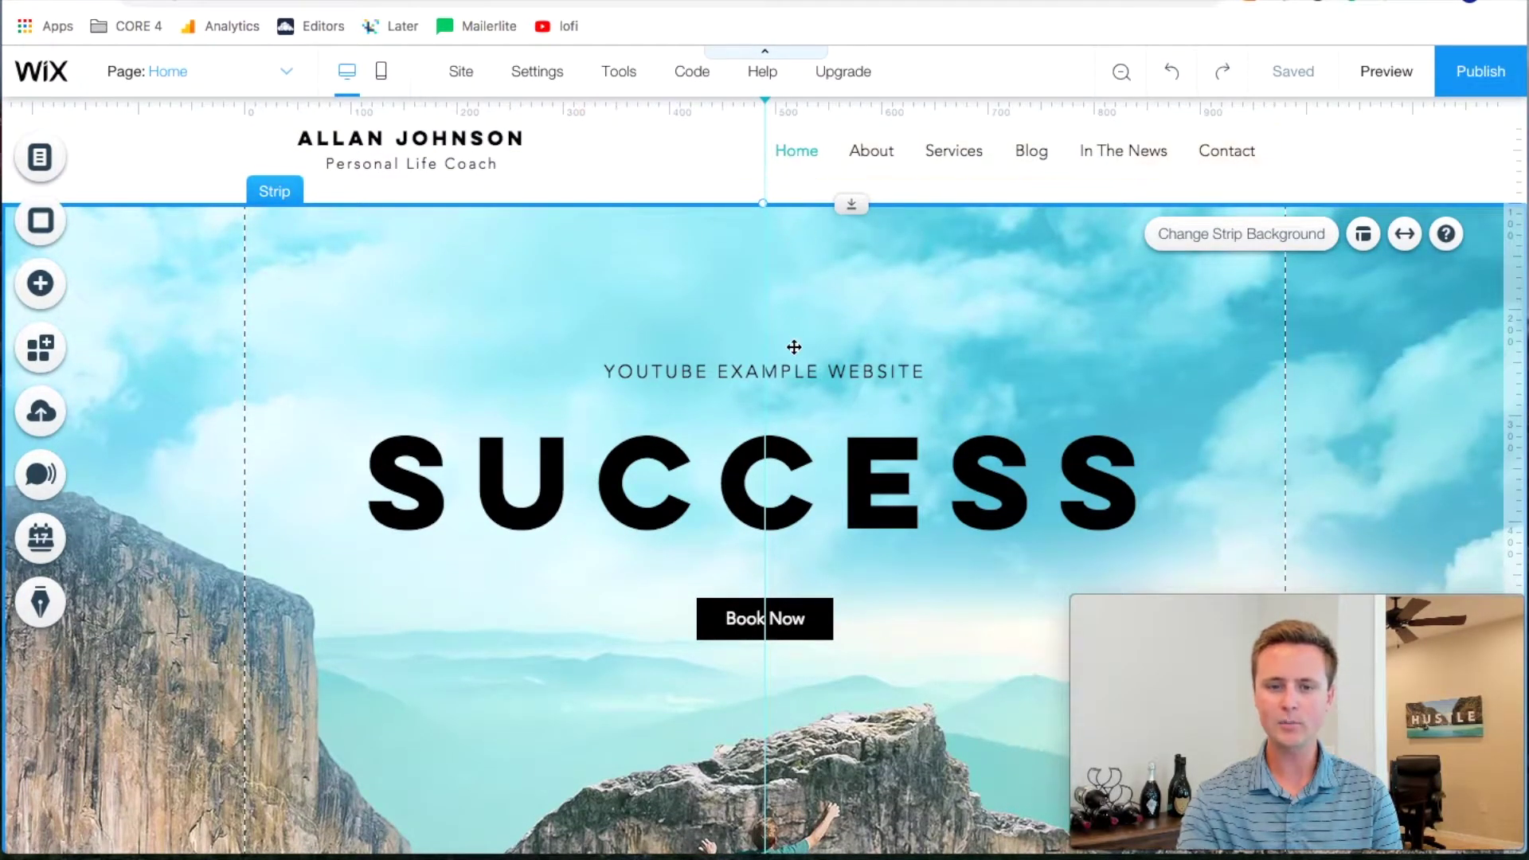
scroll(188, 297, "down", 2)
scroll(282, 638, "down", 4)
scroll(721, 492, "down", 8)
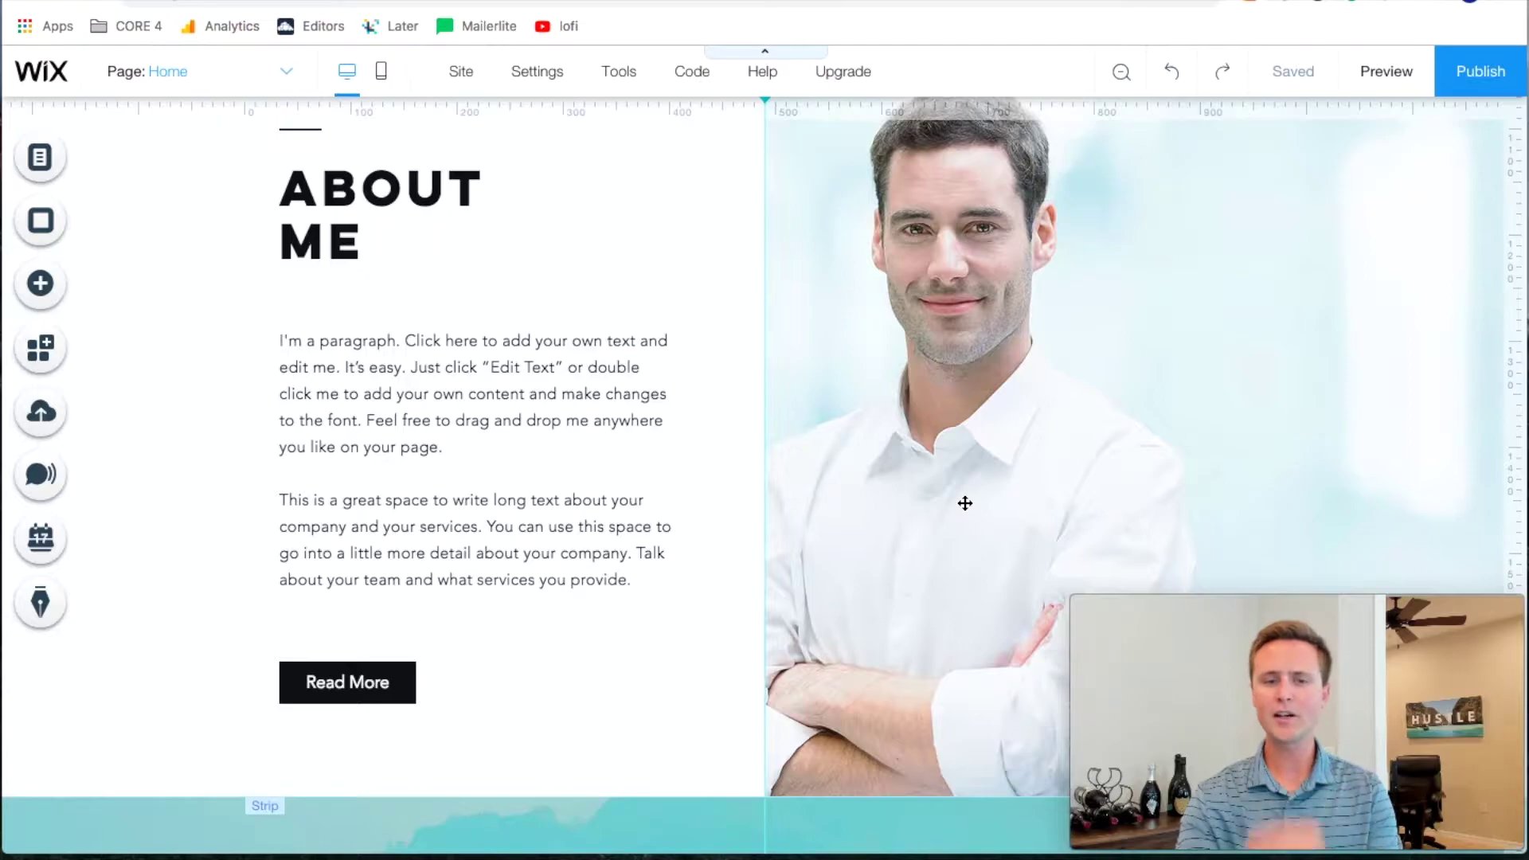
scroll(865, 363, "down", 10)
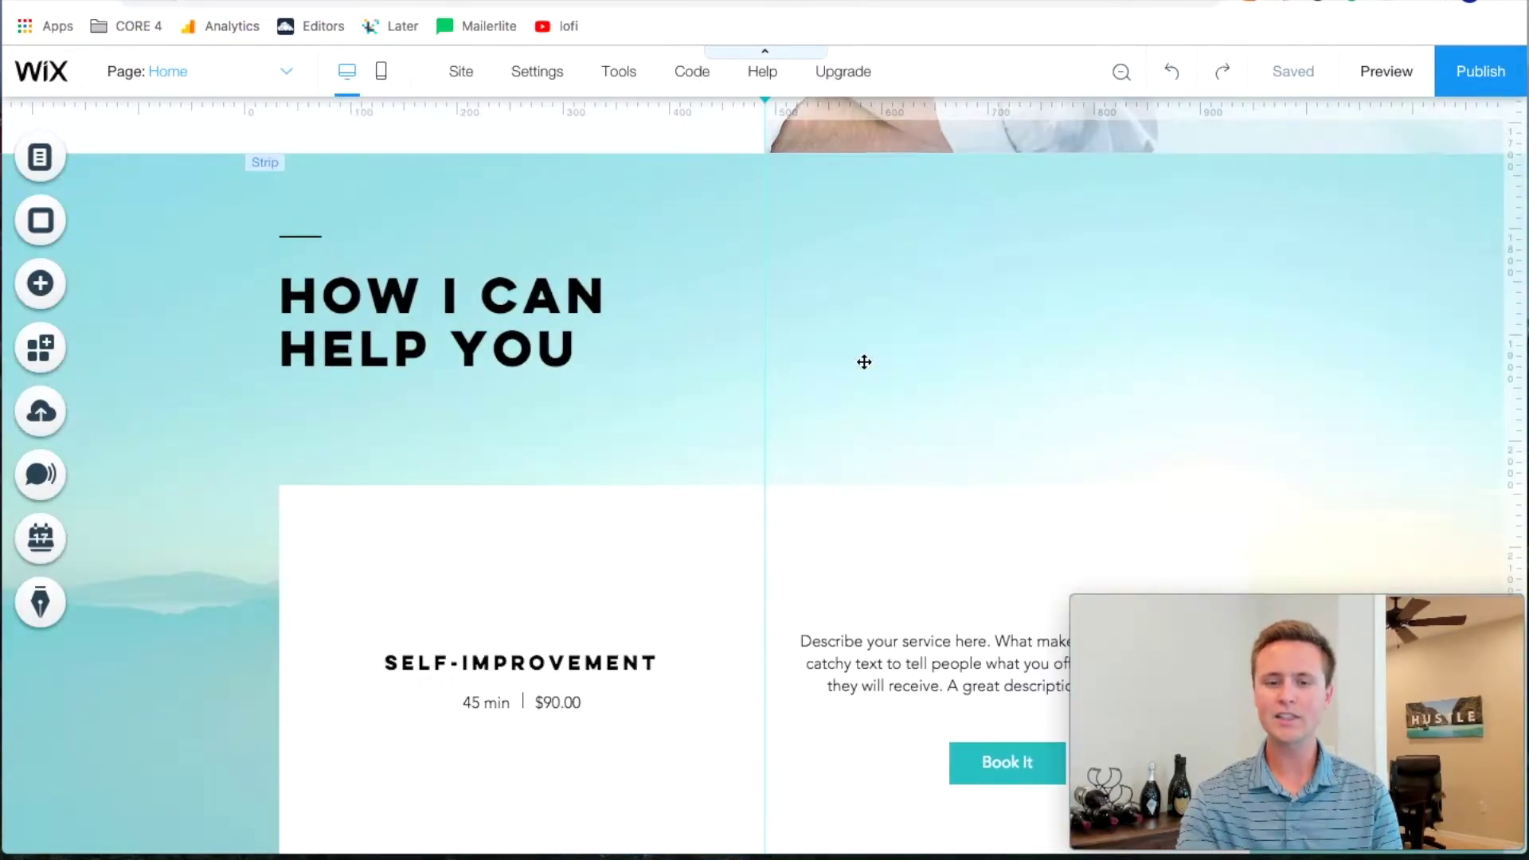
scroll(781, 536, "down", 3)
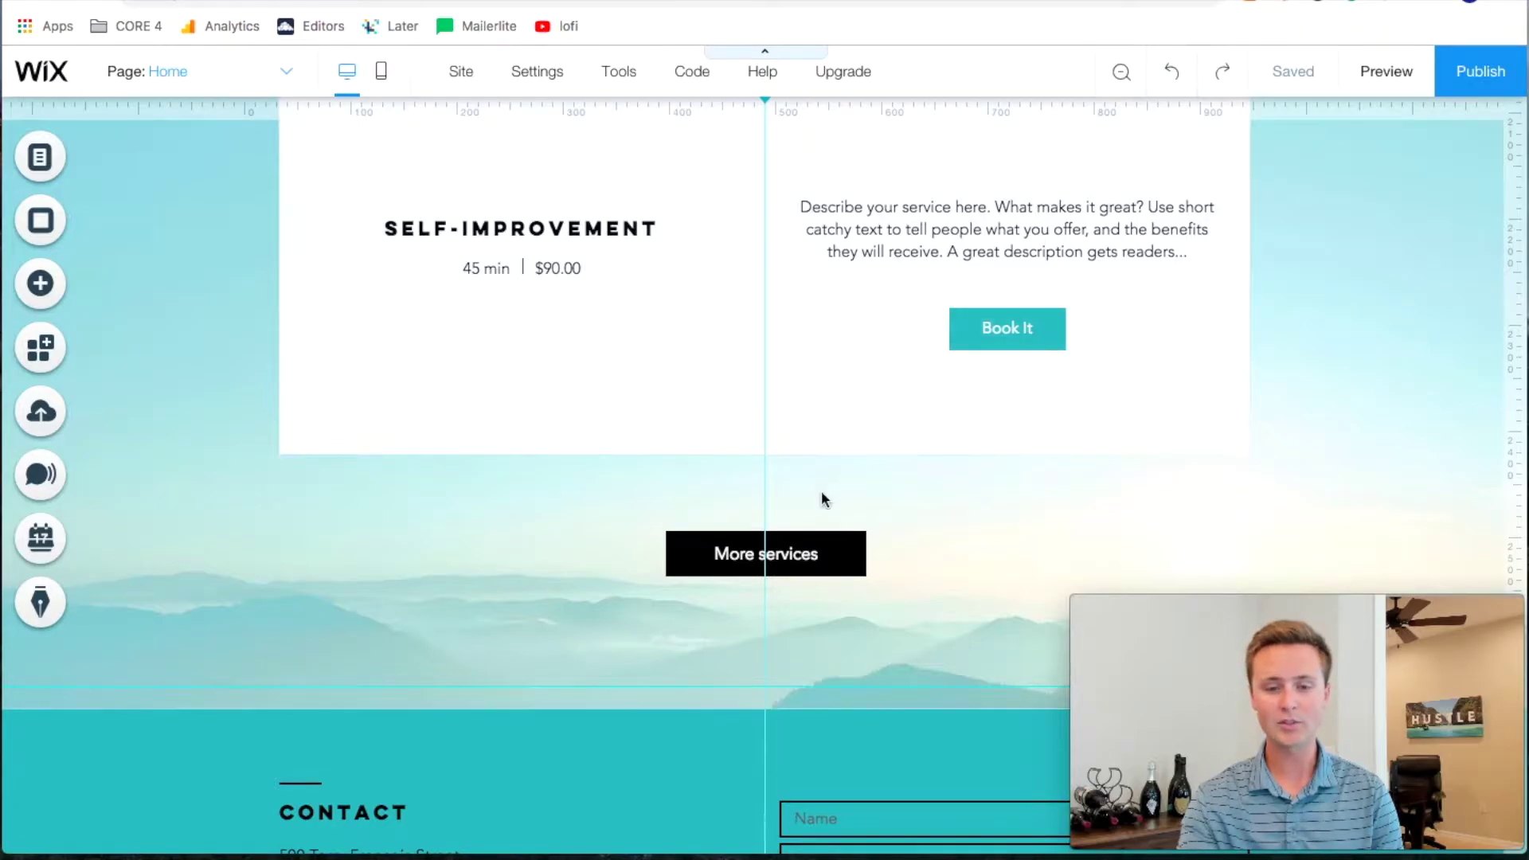
scroll(822, 498, "down", 5)
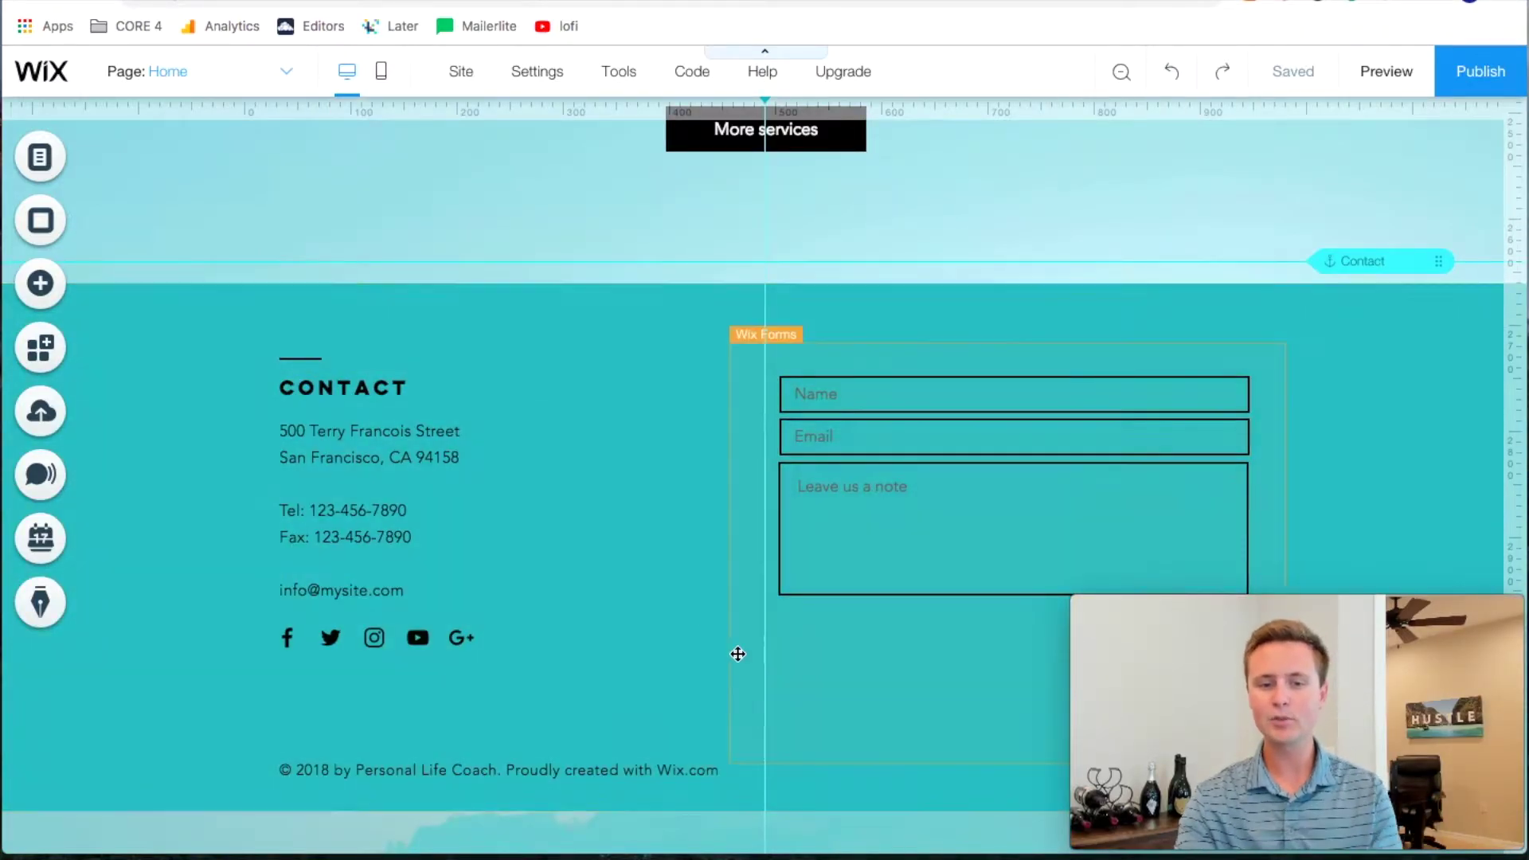
scroll(741, 625, "up", 15)
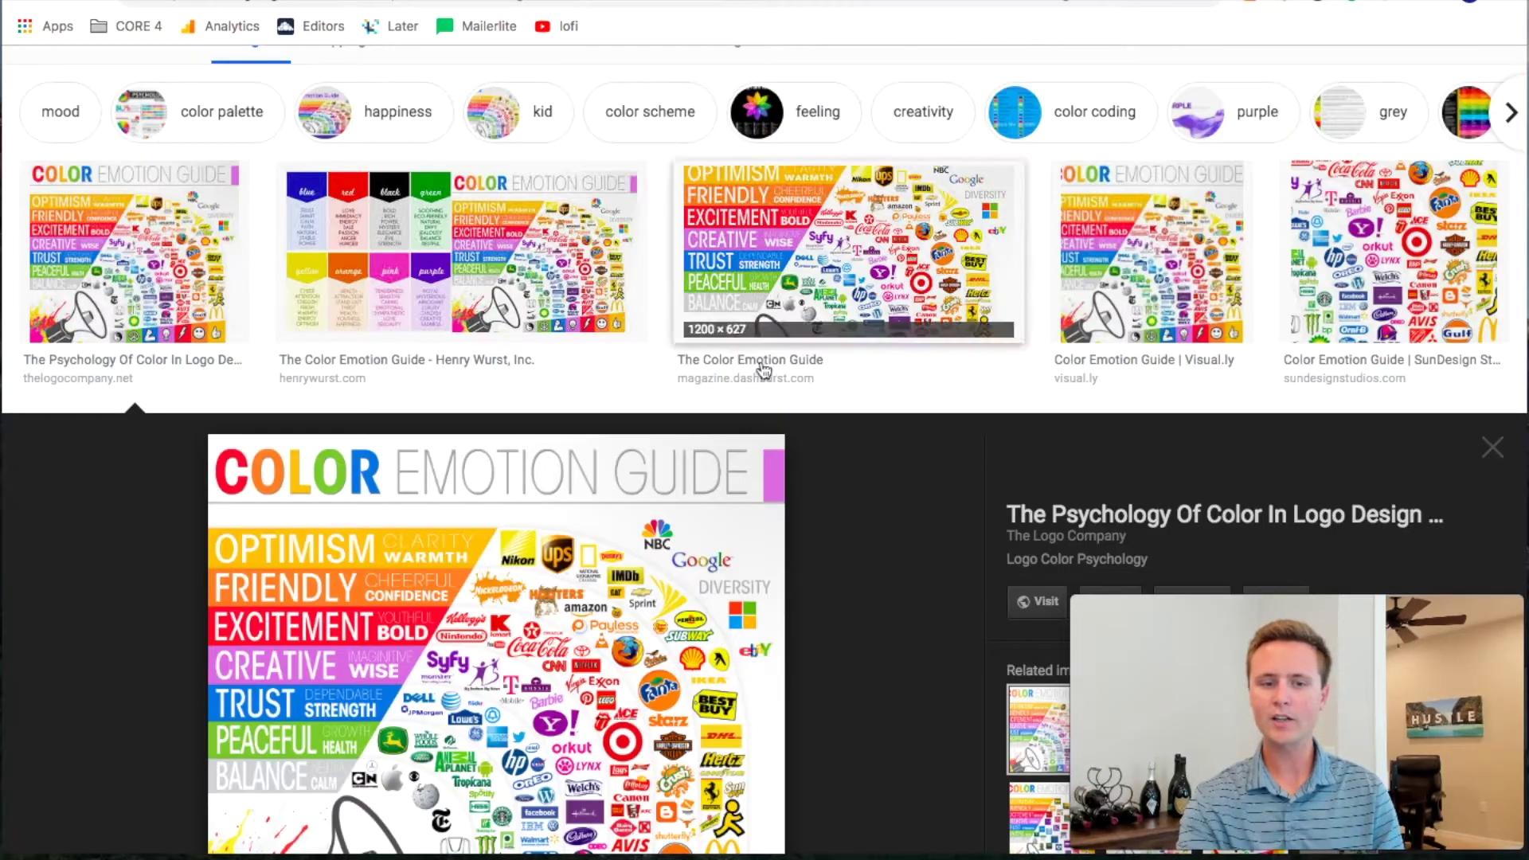
scroll(772, 423, "down", 3)
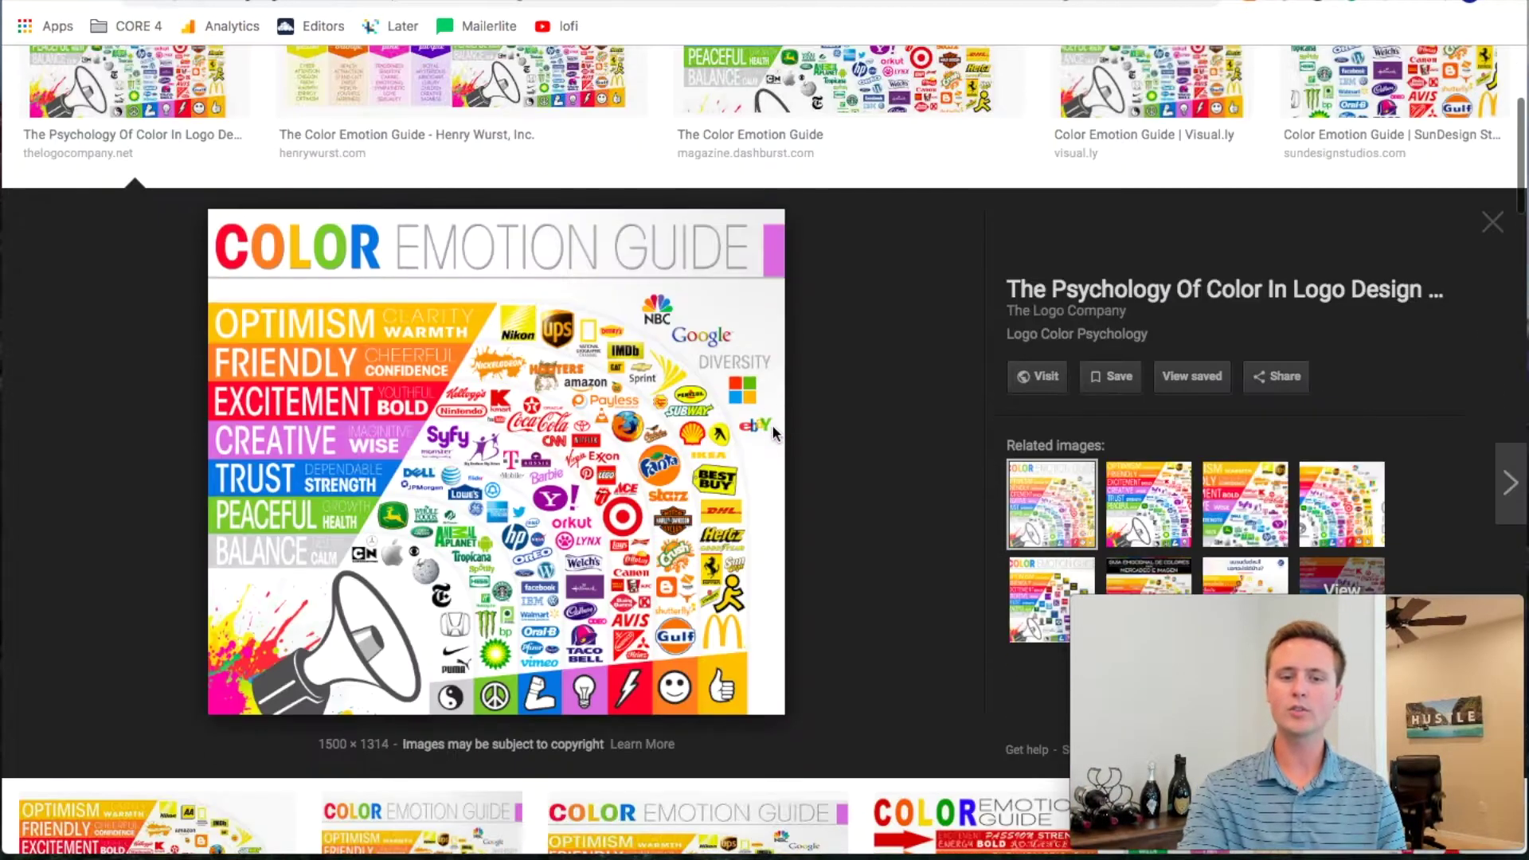
scroll(771, 424, "up", 5)
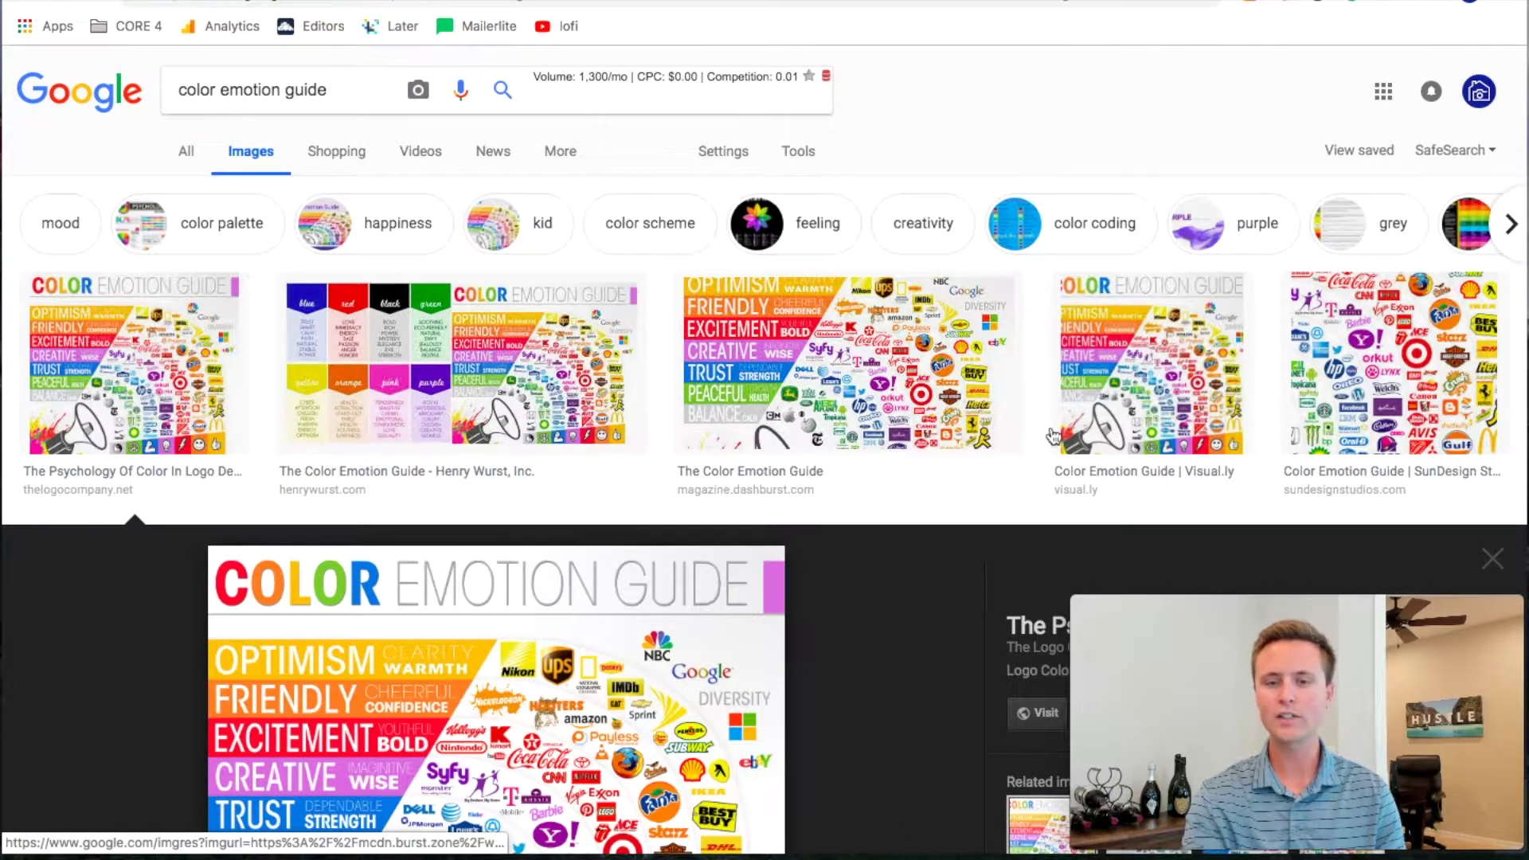
scroll(555, 635, "down", 1)
scroll(555, 635, "down", 3)
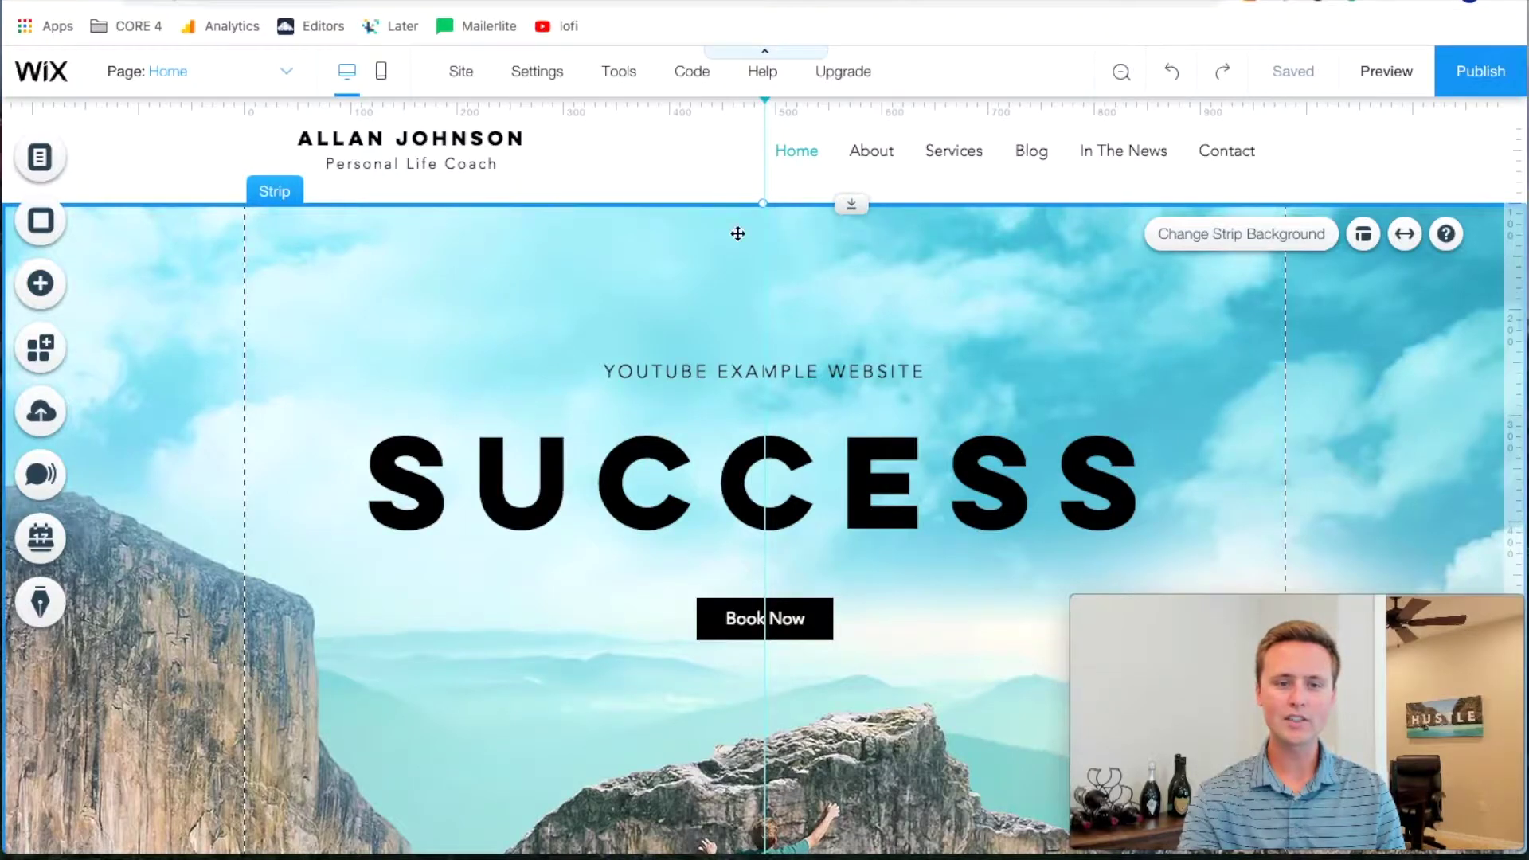
left_click(748, 3)
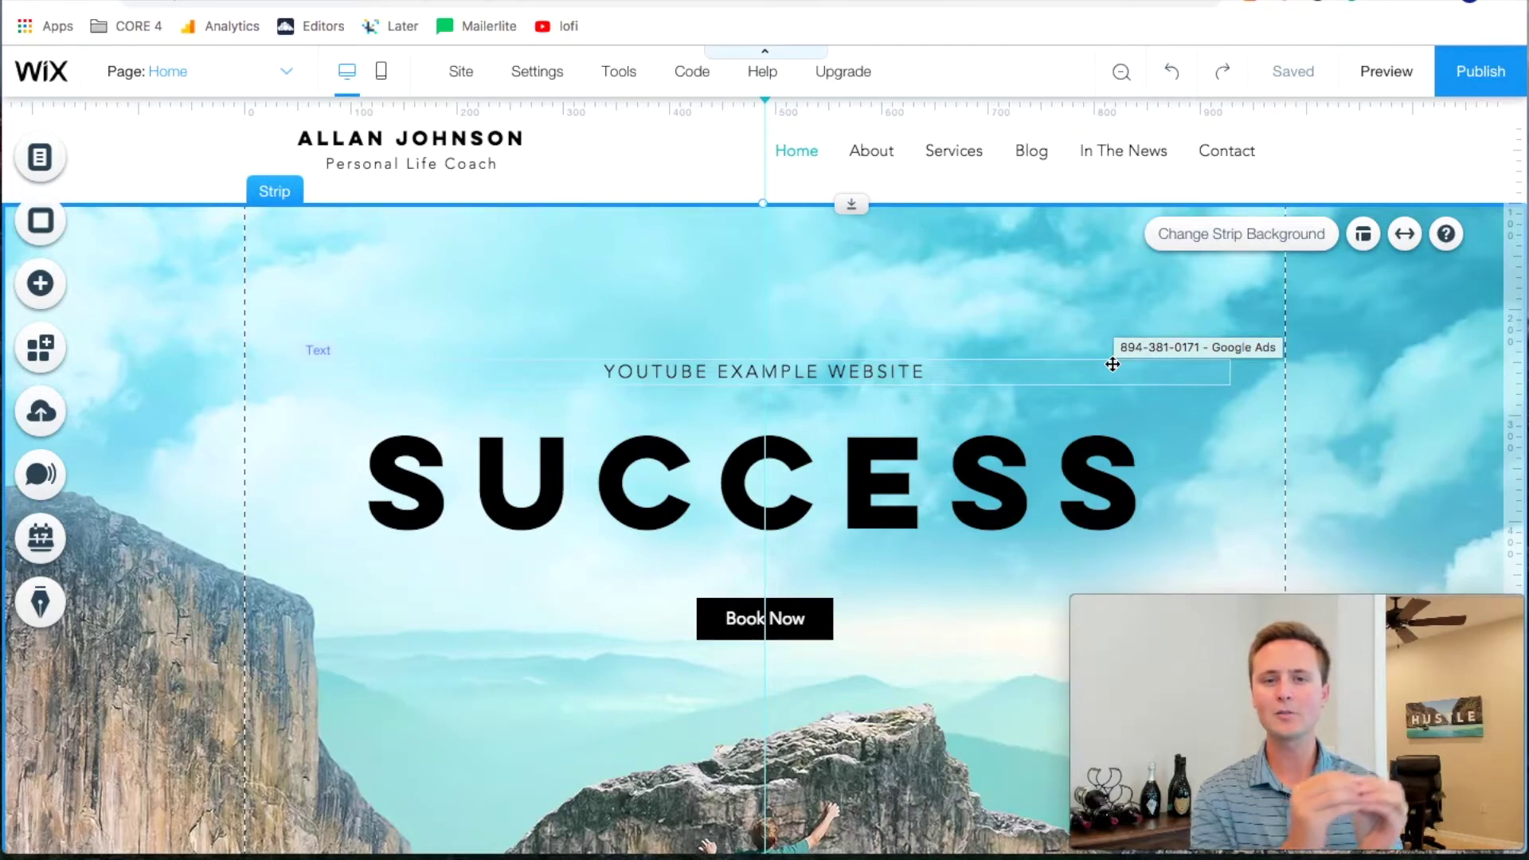
scroll(1113, 364, "down", 5)
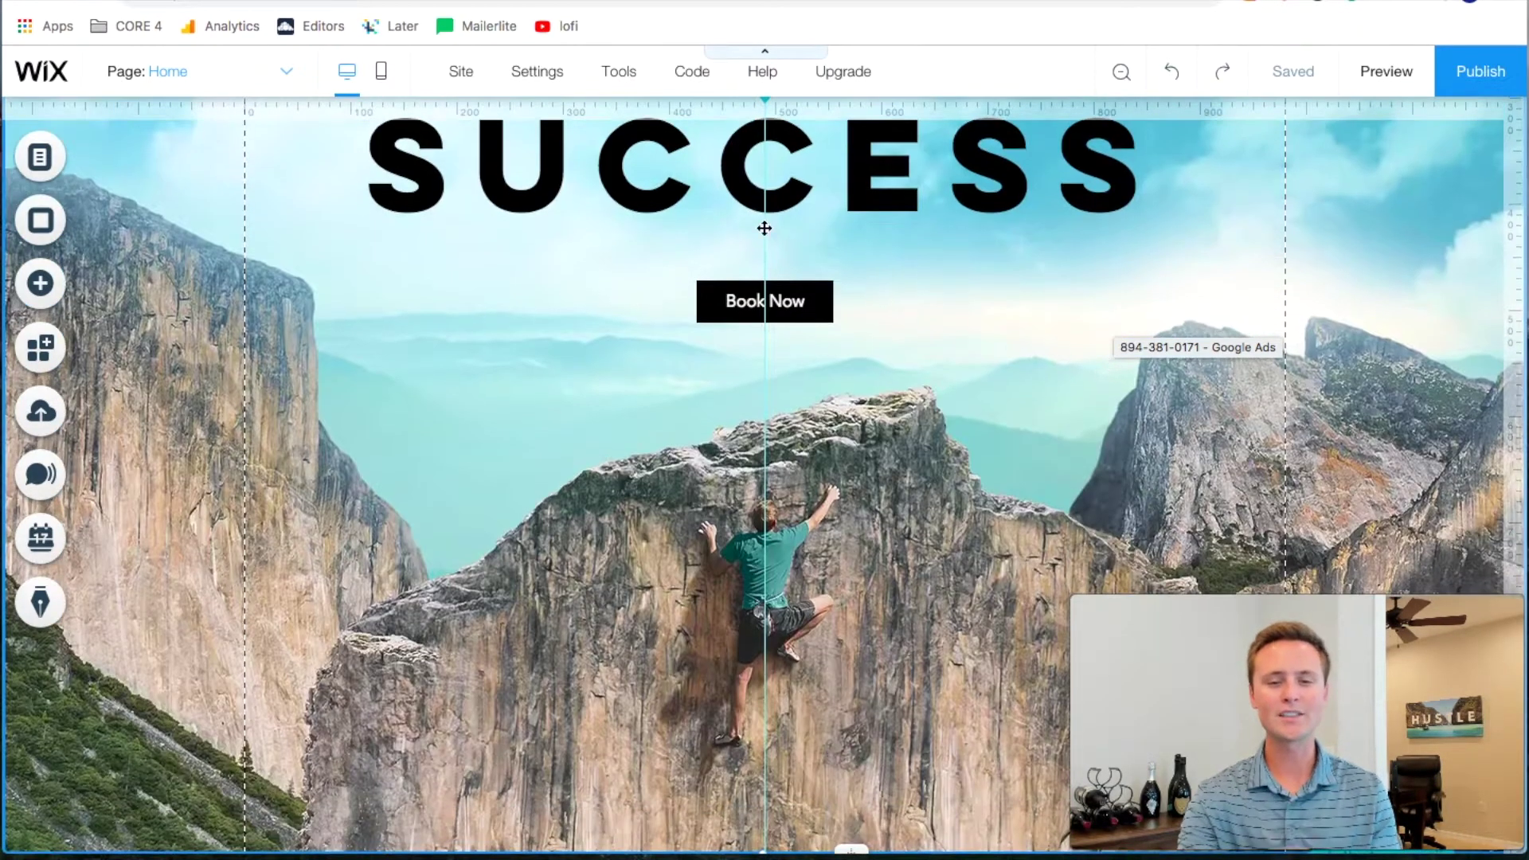
Step: Give the hero's Book Now button an orange #DE5021 background fill
left_click(789, 303)
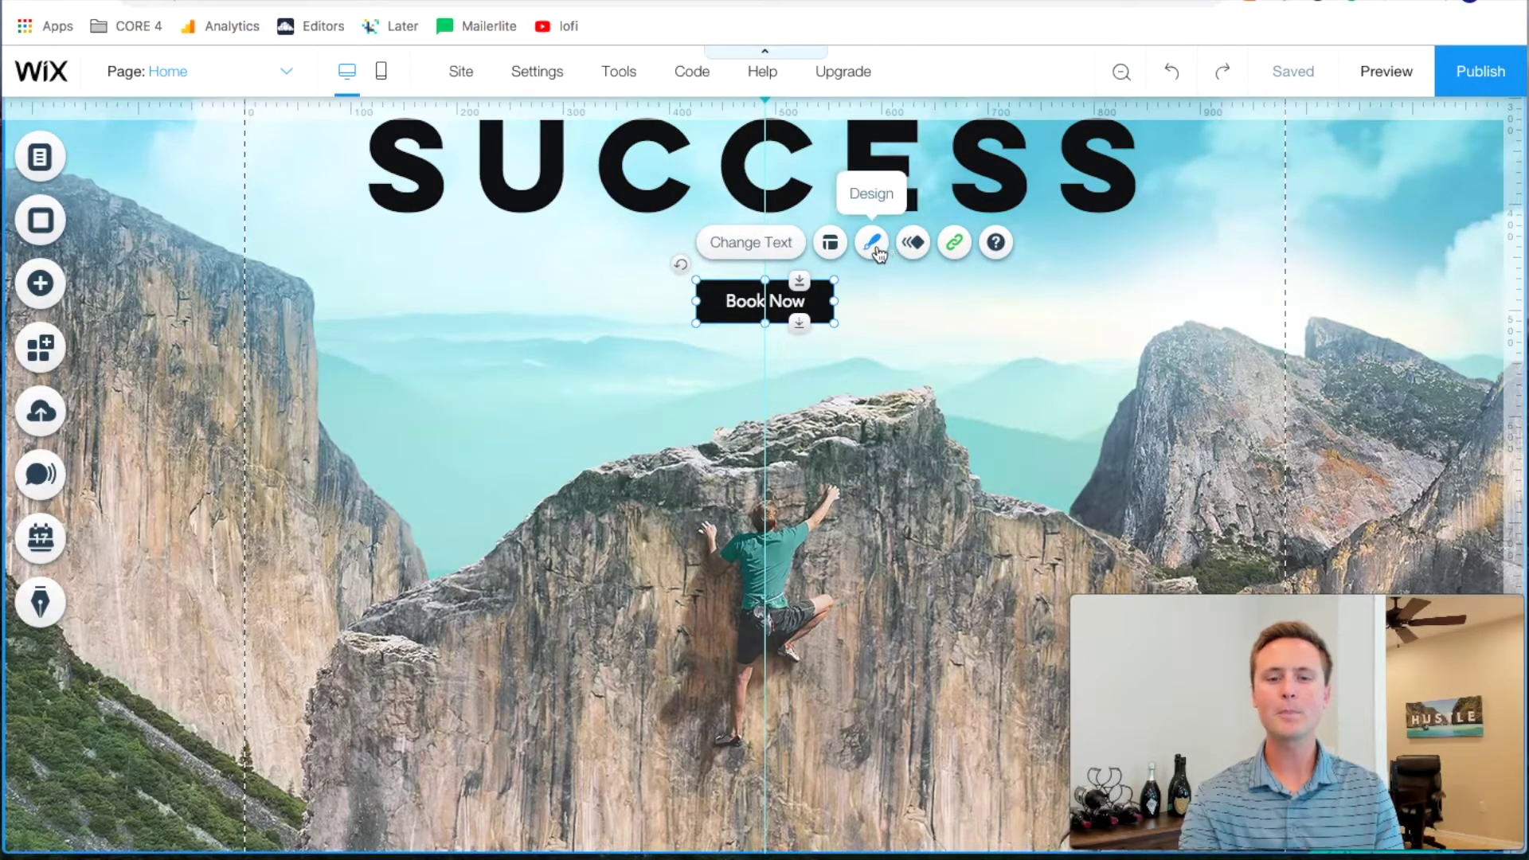
left_click(880, 253)
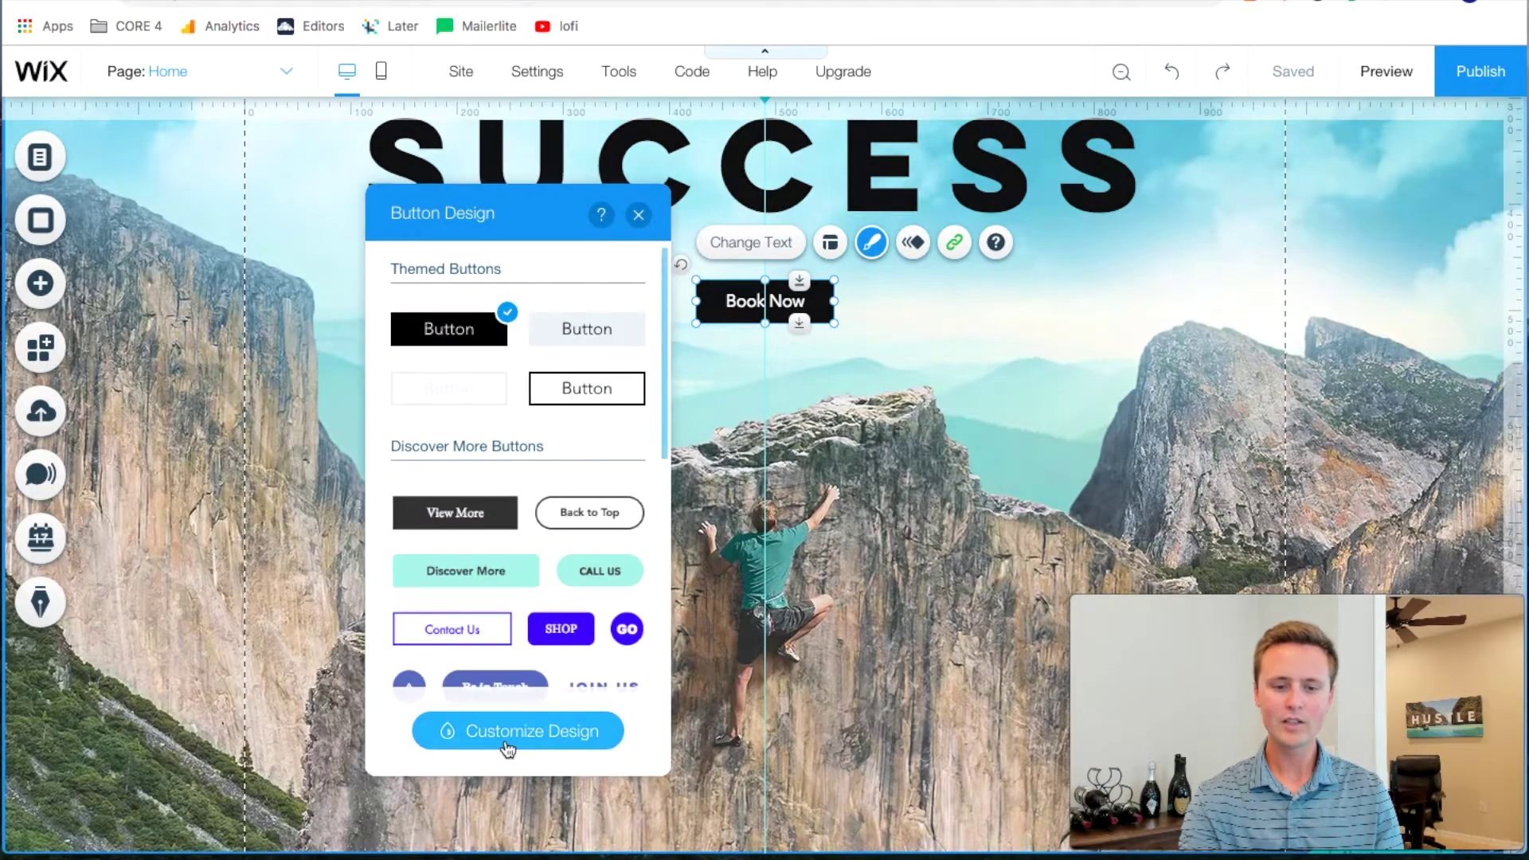
left_click(510, 729)
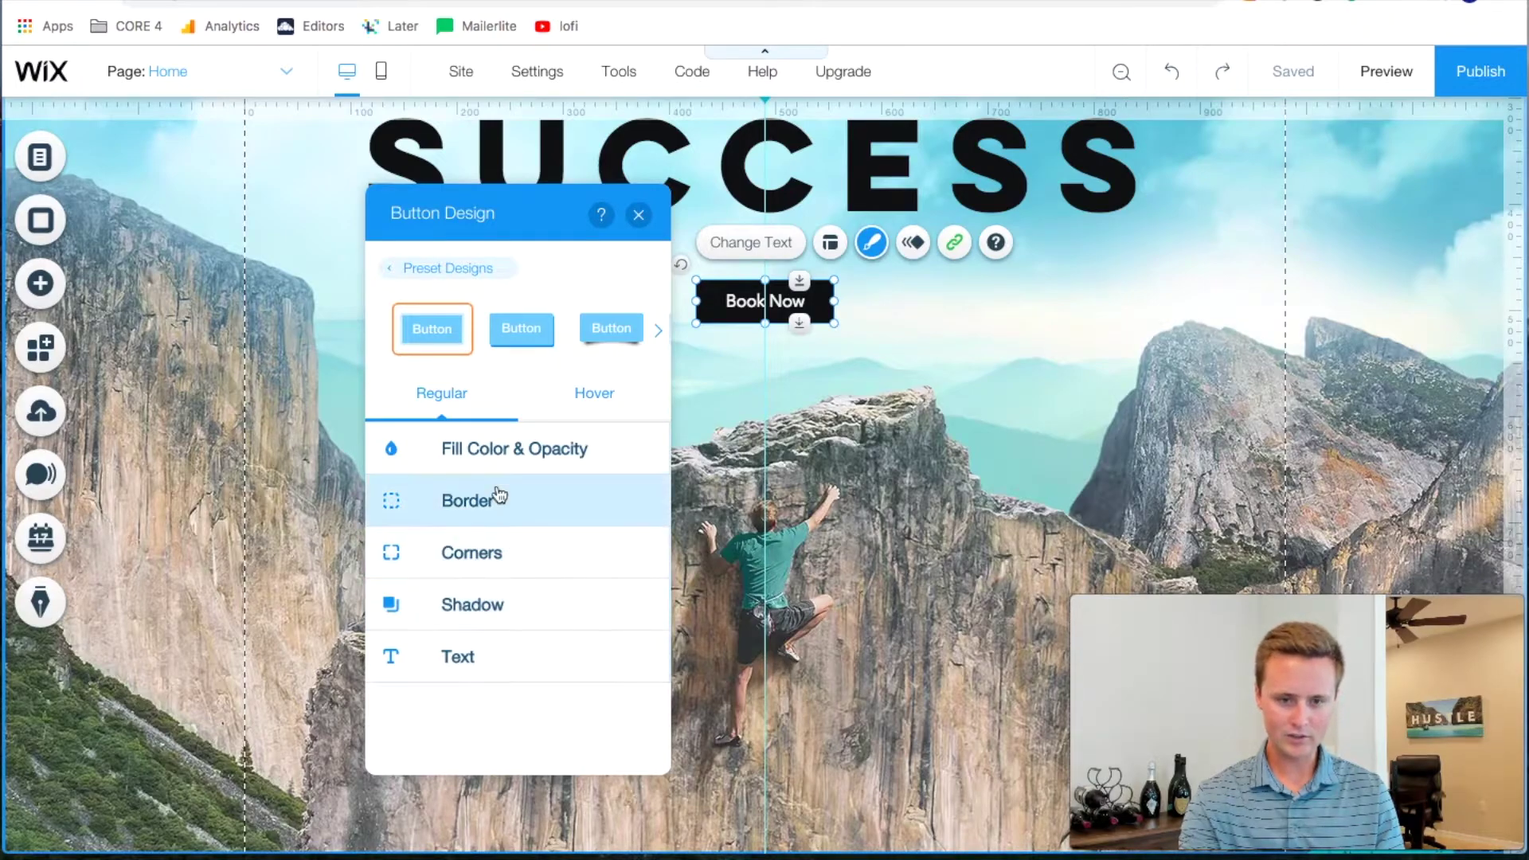
left_click(465, 449)
left_click(625, 525)
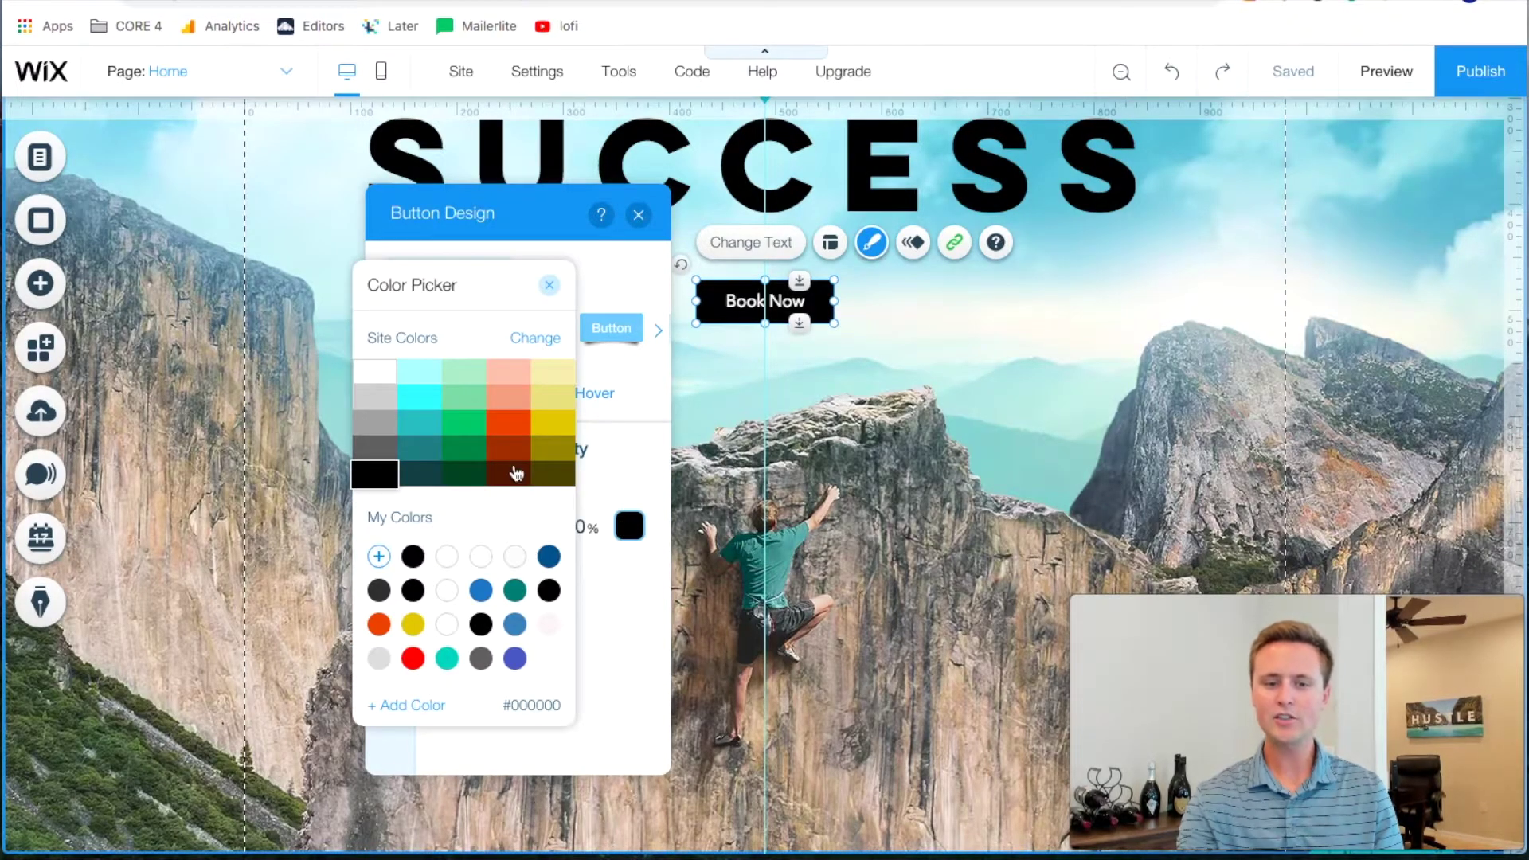
left_click(379, 626)
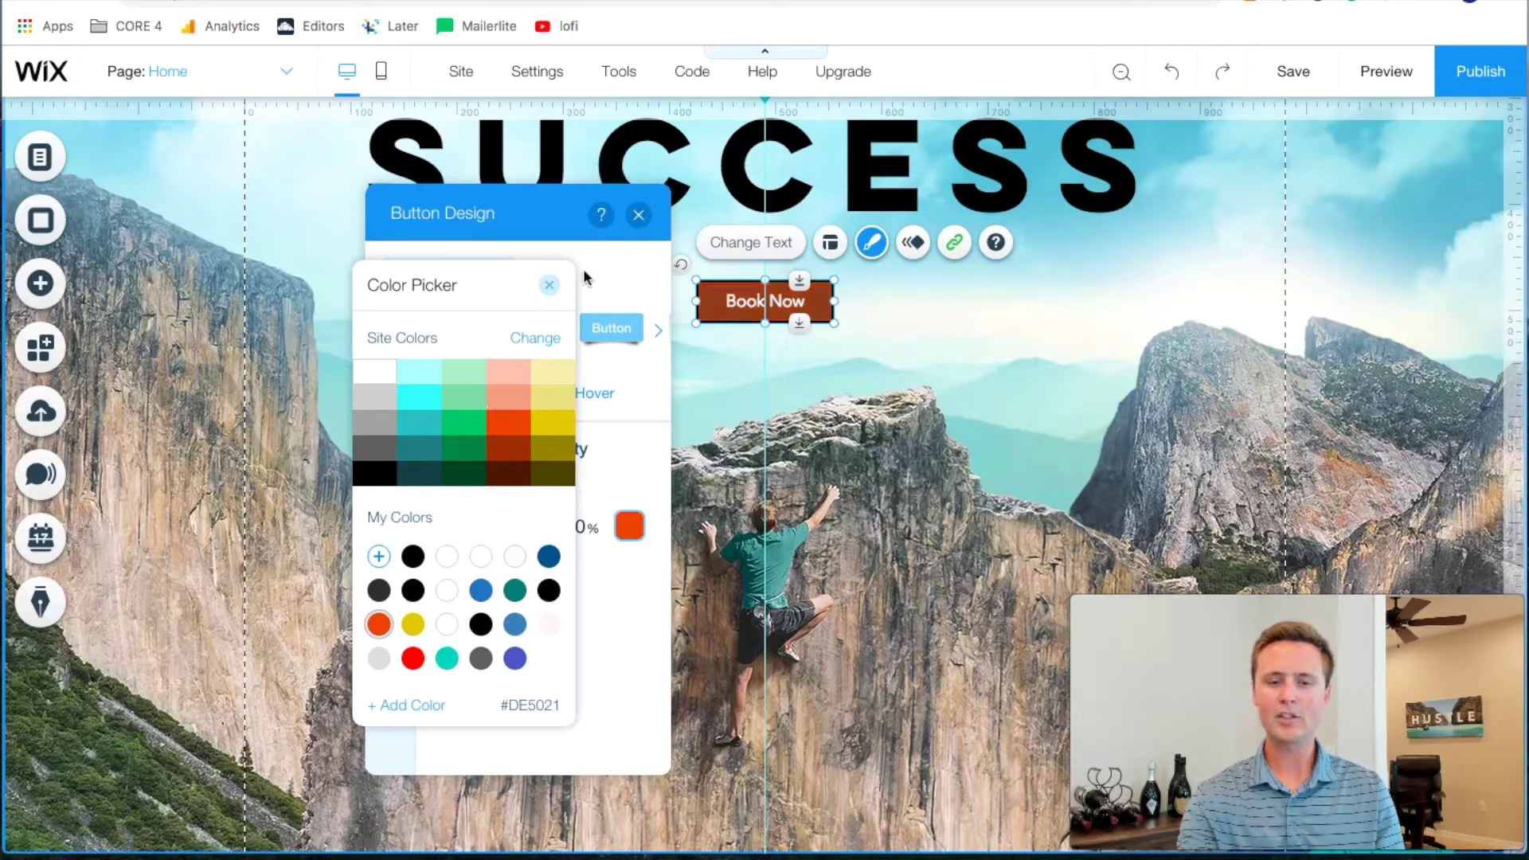
left_click(548, 285)
Step: Make the Book Now button's border orange as well, then close its design settings
left_click(391, 550)
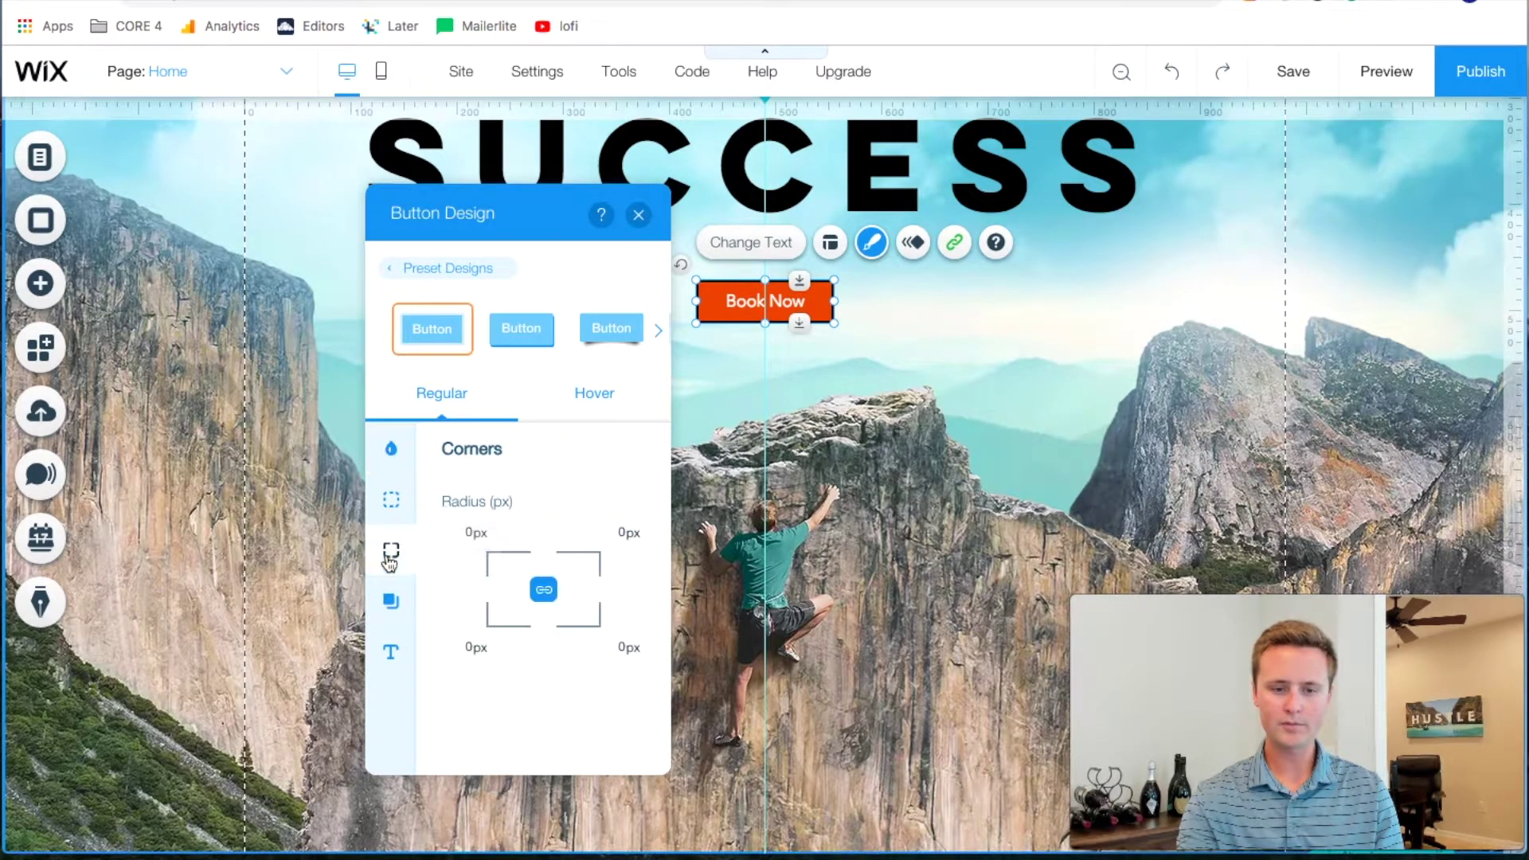
left_click(391, 499)
left_click(630, 525)
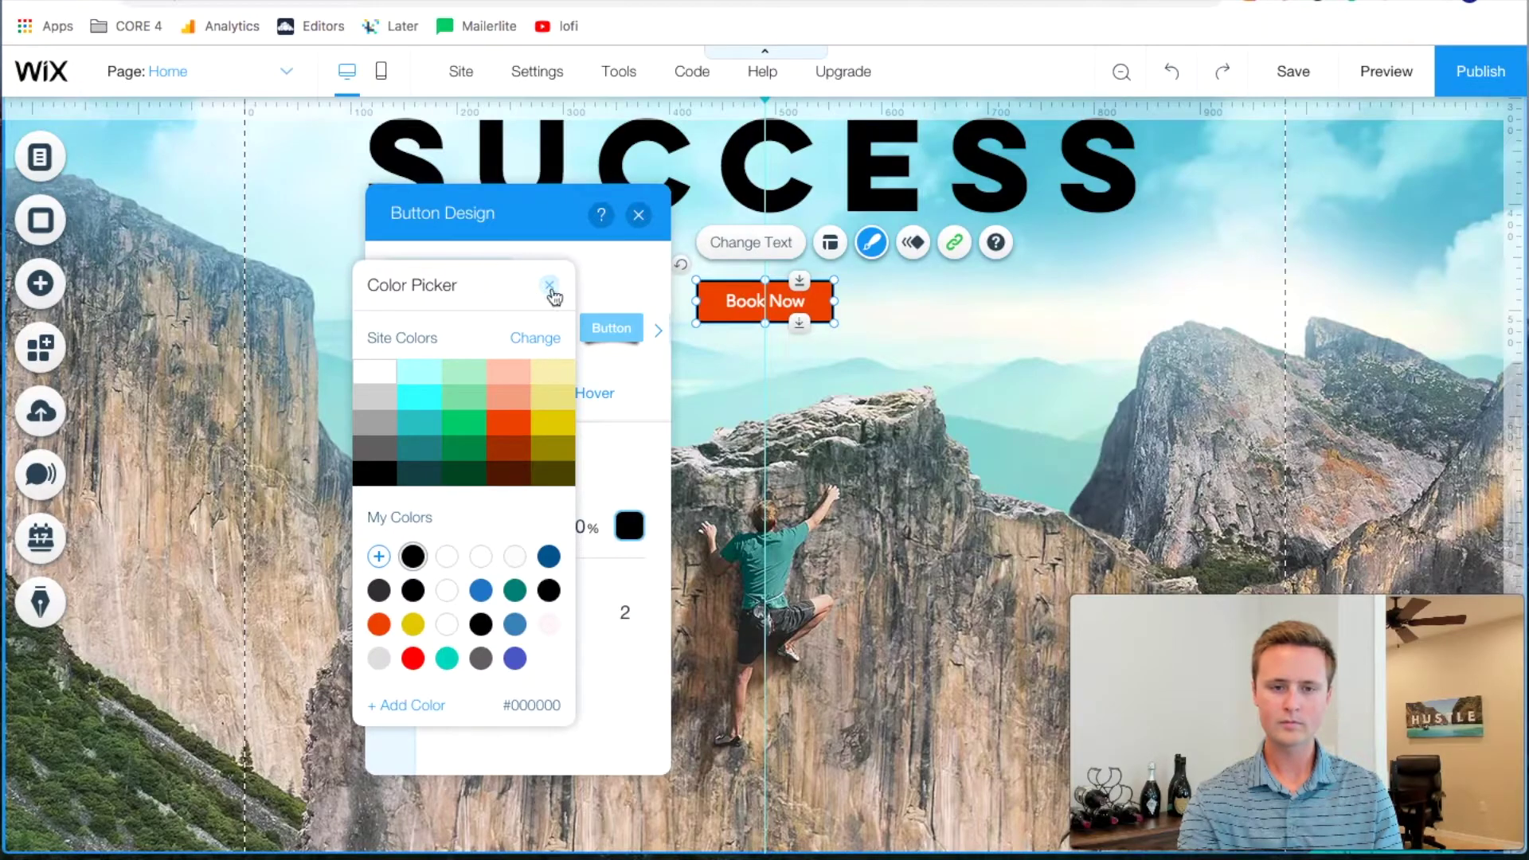
left_click(381, 627)
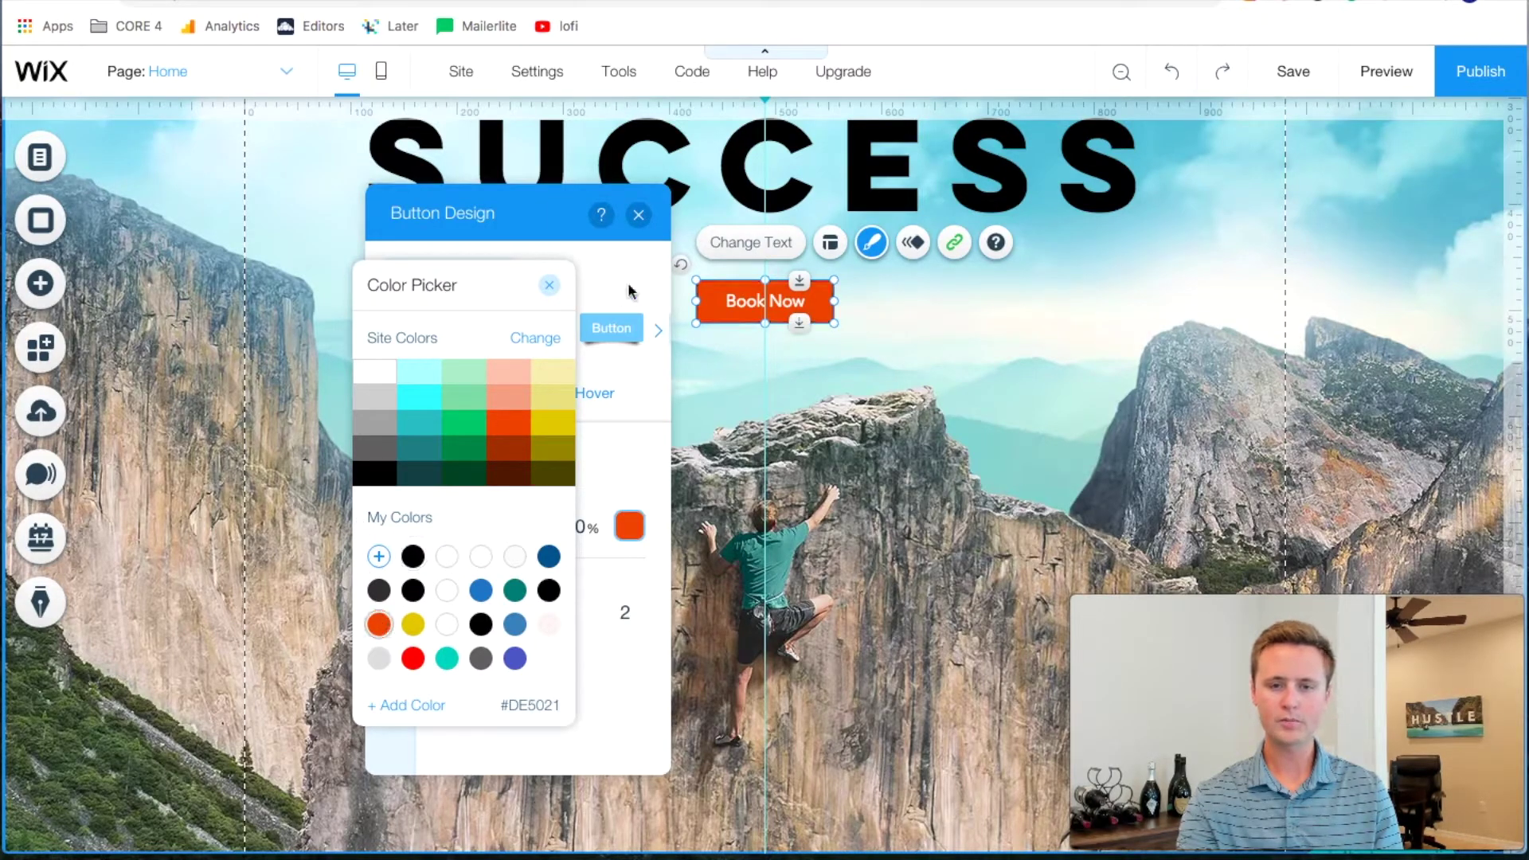
left_click(551, 286)
left_click(638, 215)
left_click(1031, 364)
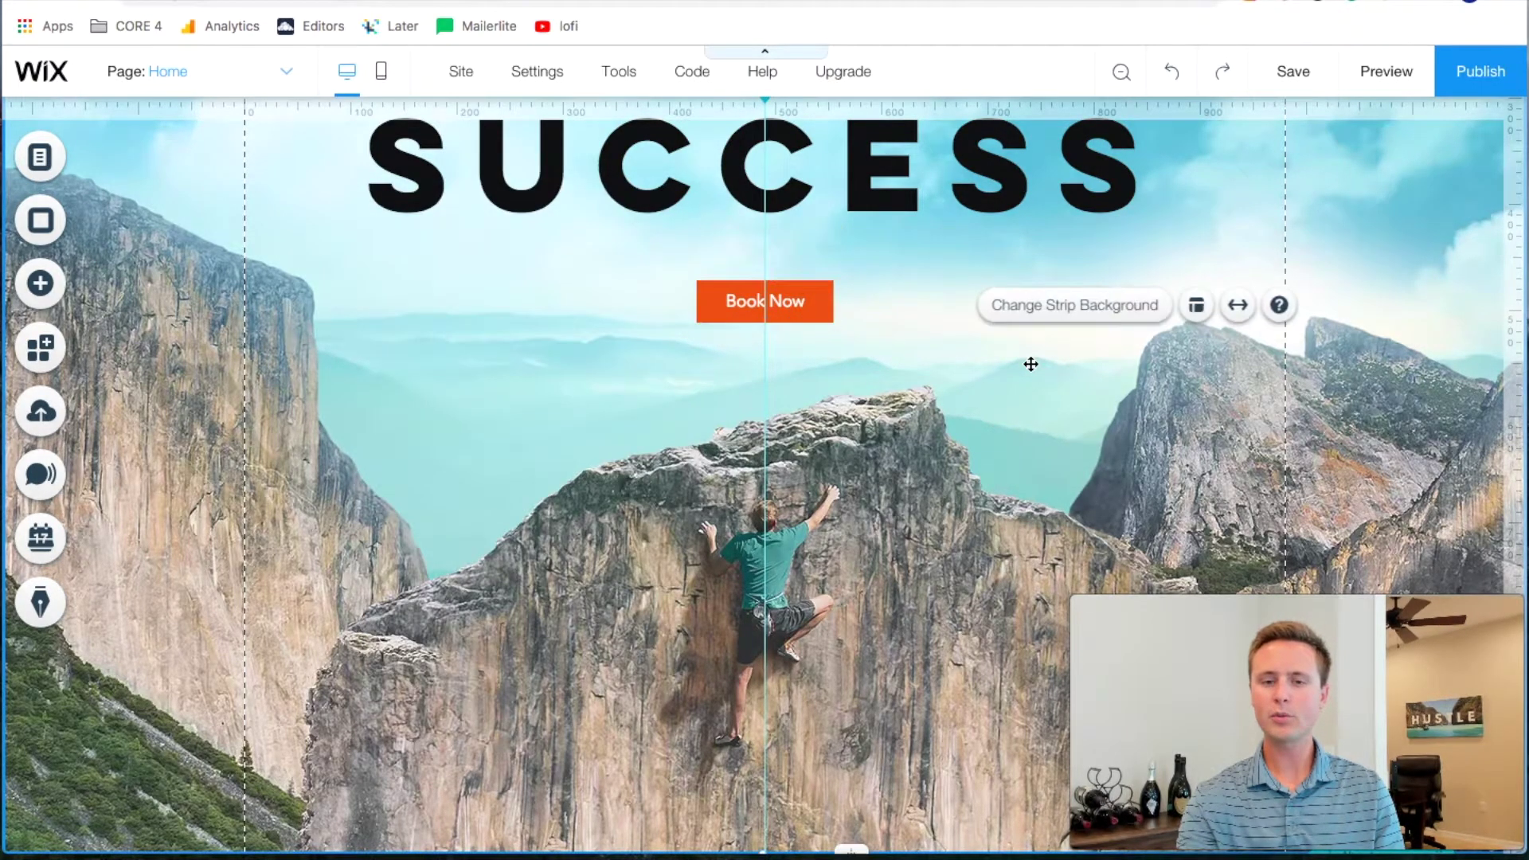
scroll(1345, 373, "up", 4)
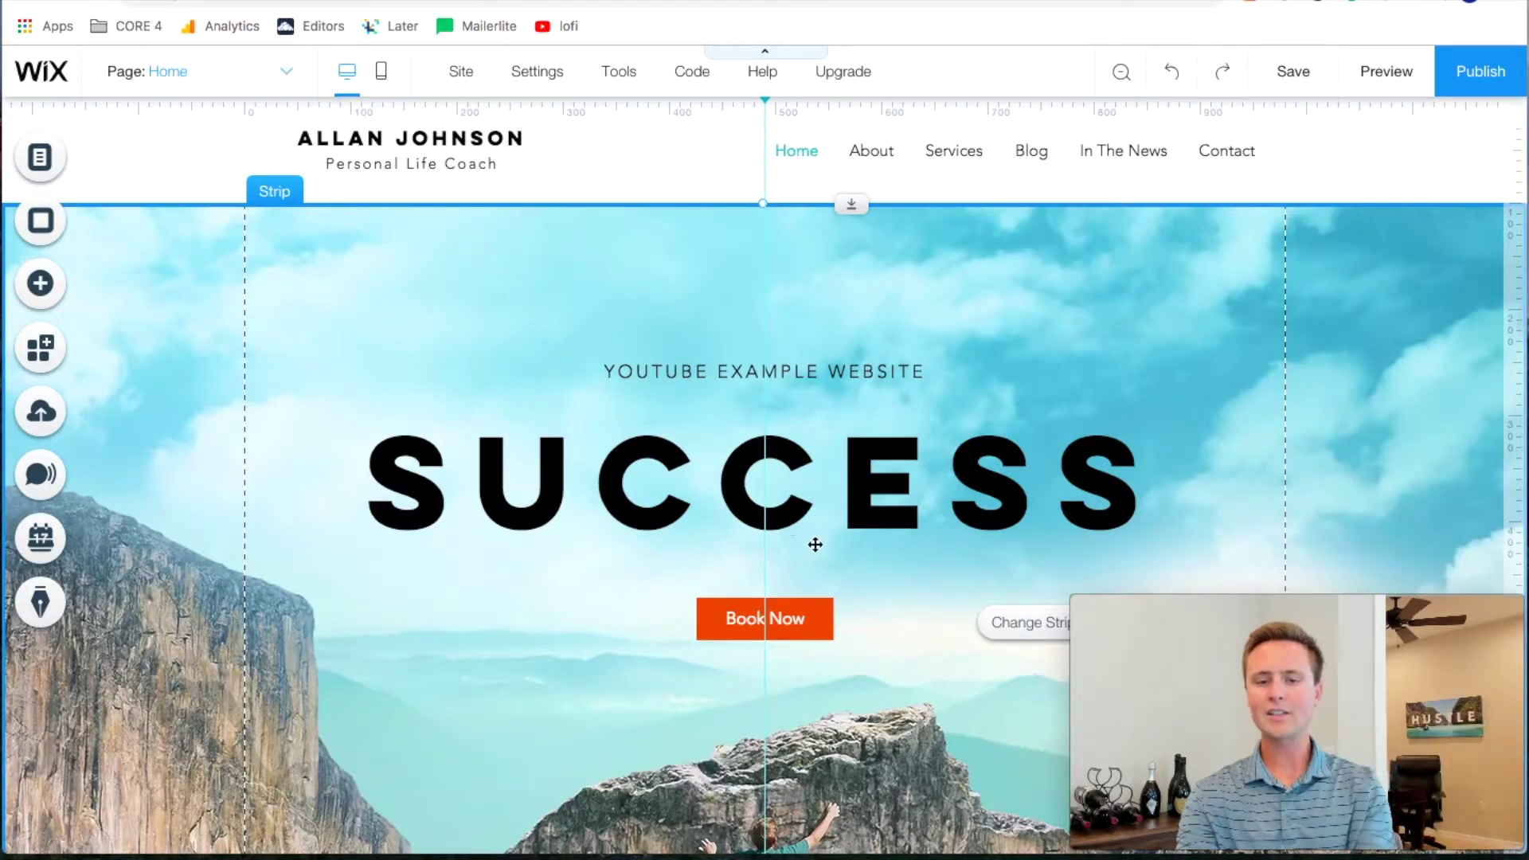
Step: Try saving with Ctrl+S, dismiss the 'Something Went Wrong While Saving' error, and scroll to About
key("ctrl+s")
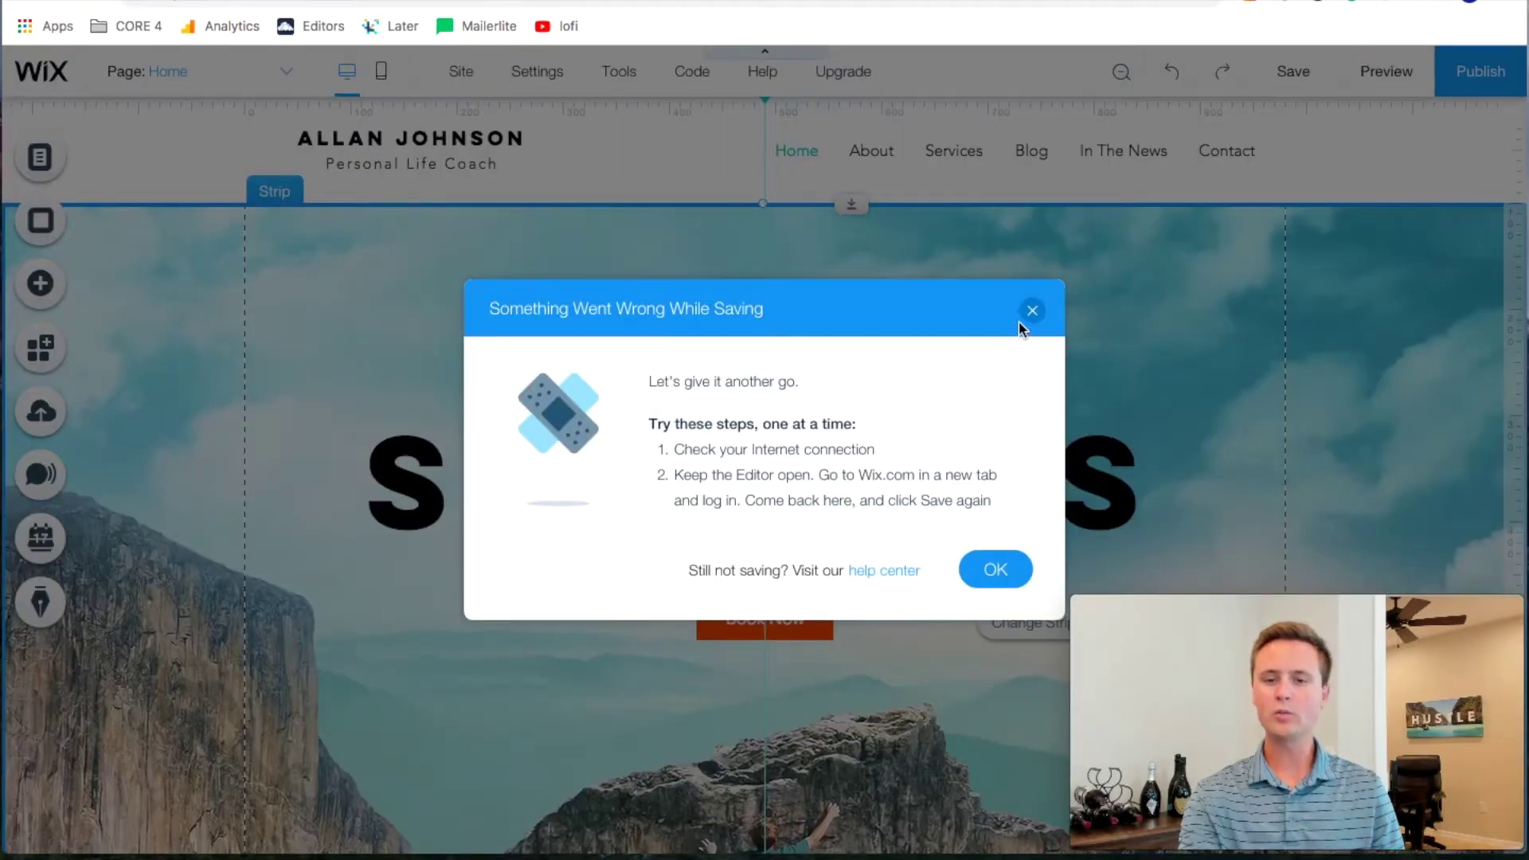
left_click(1032, 311)
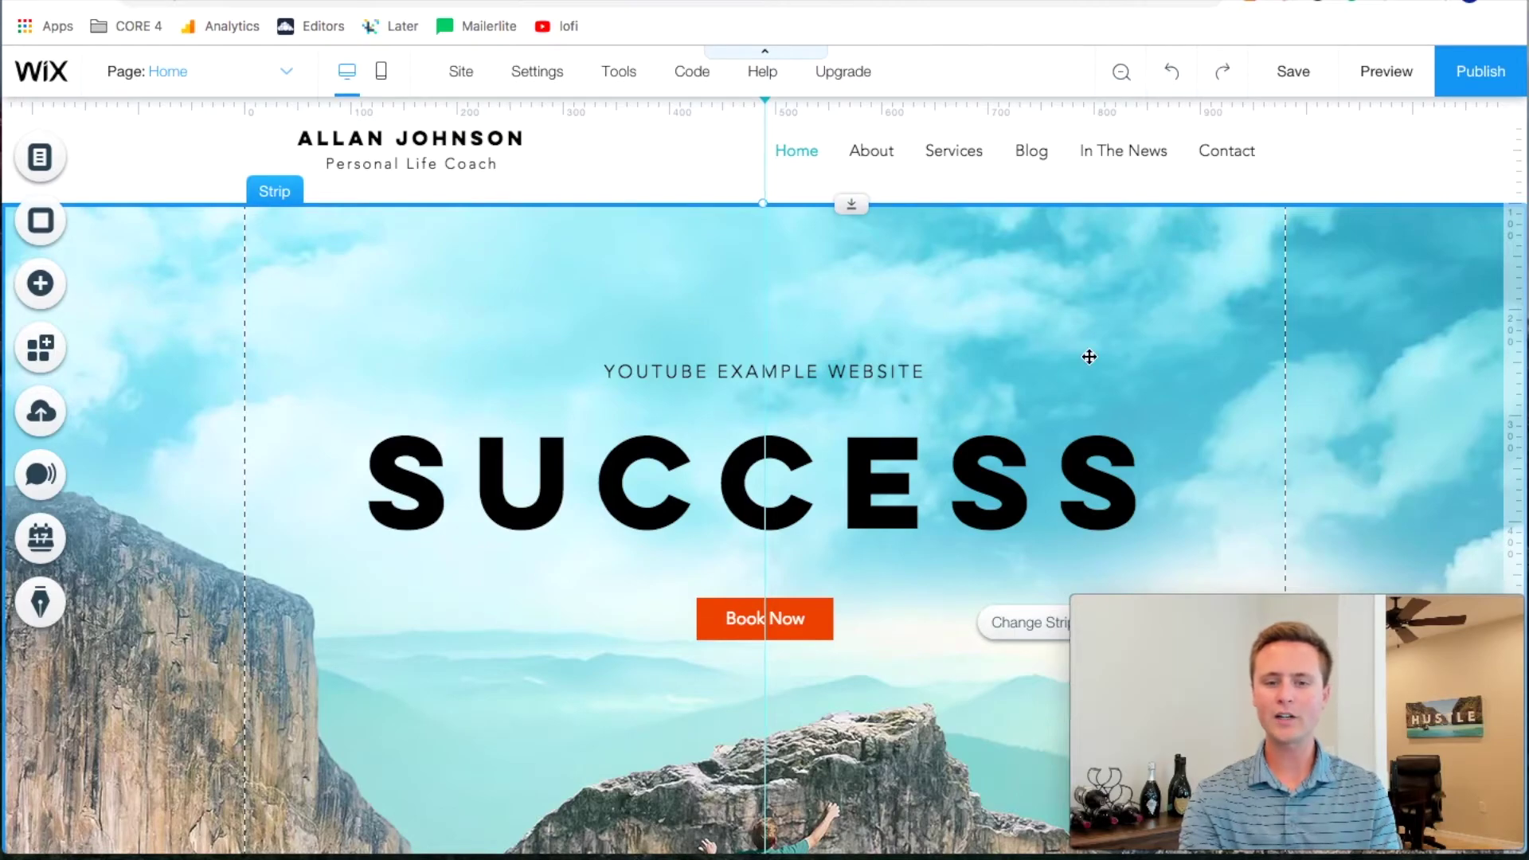
scroll(1090, 357, "down", 5)
scroll(727, 385, "up", 2)
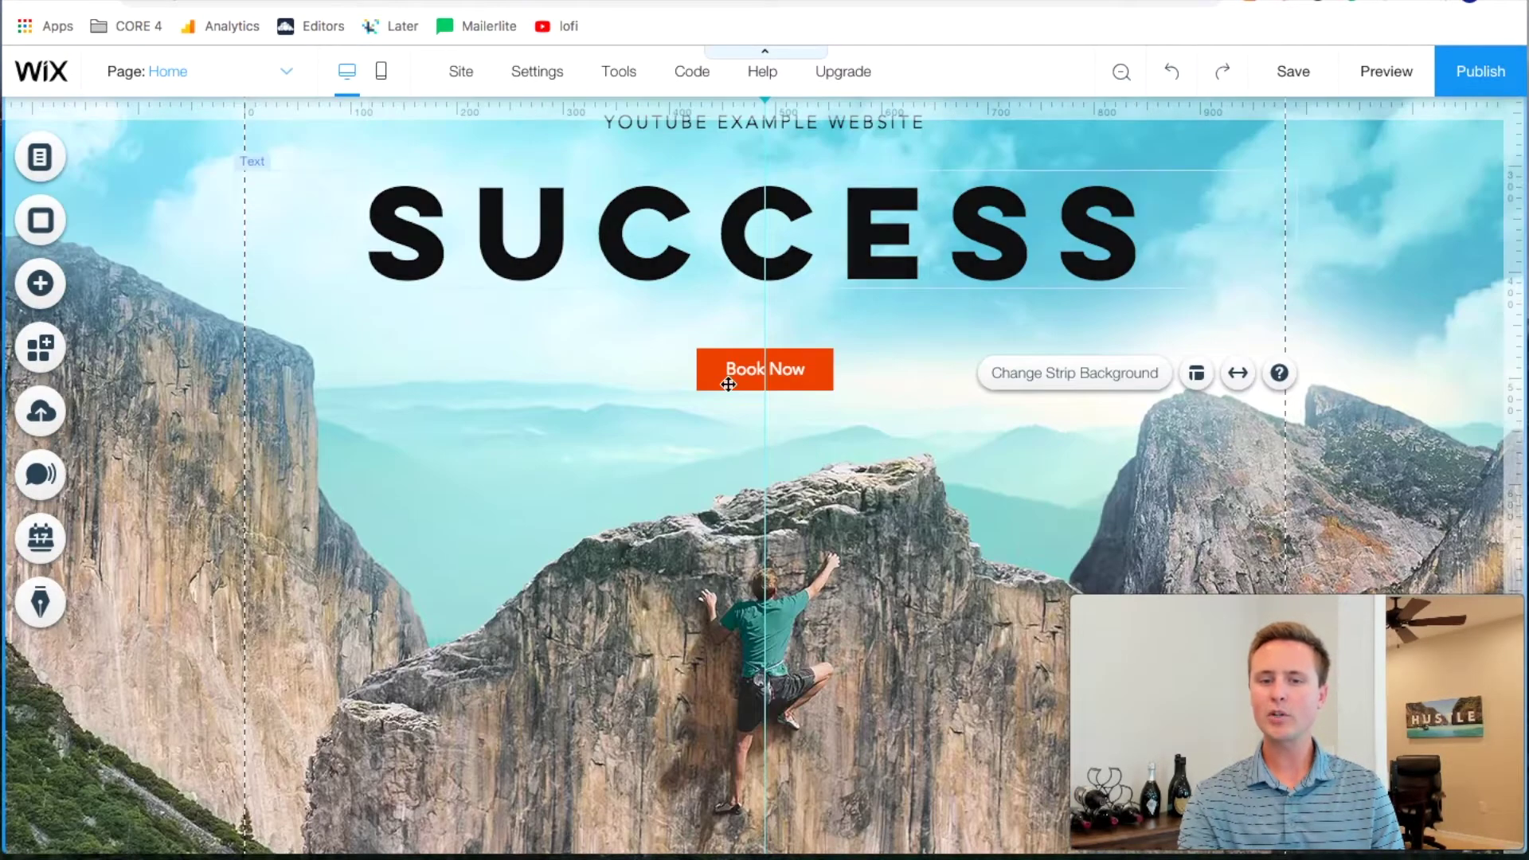
scroll(970, 420, "down", 12)
scroll(971, 422, "down", 4)
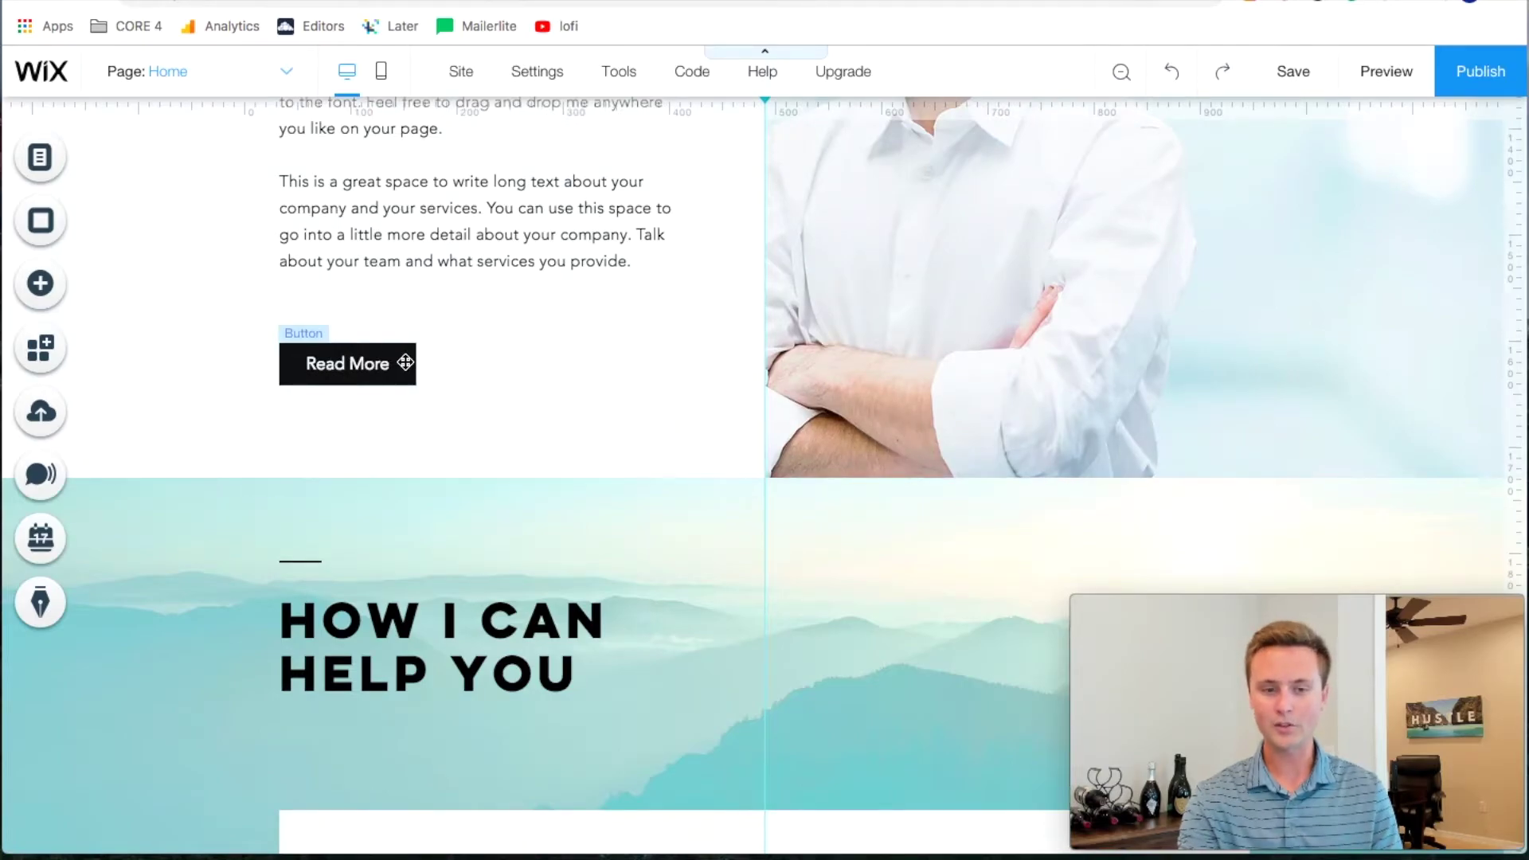
Step: Apply the saved orange button style to the About Me Read More button
left_click(404, 363)
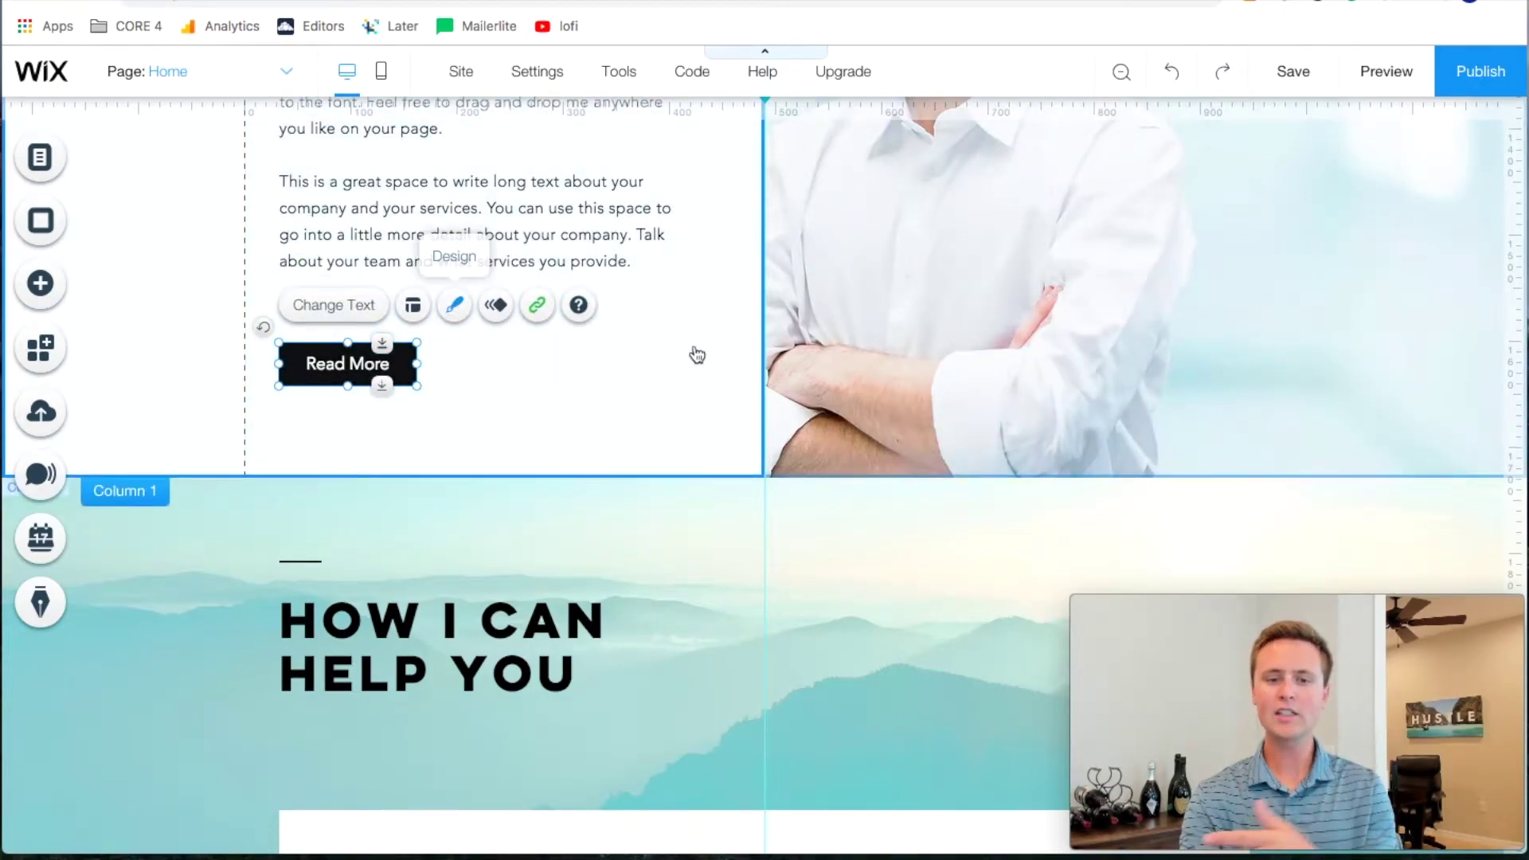
left_click(705, 329)
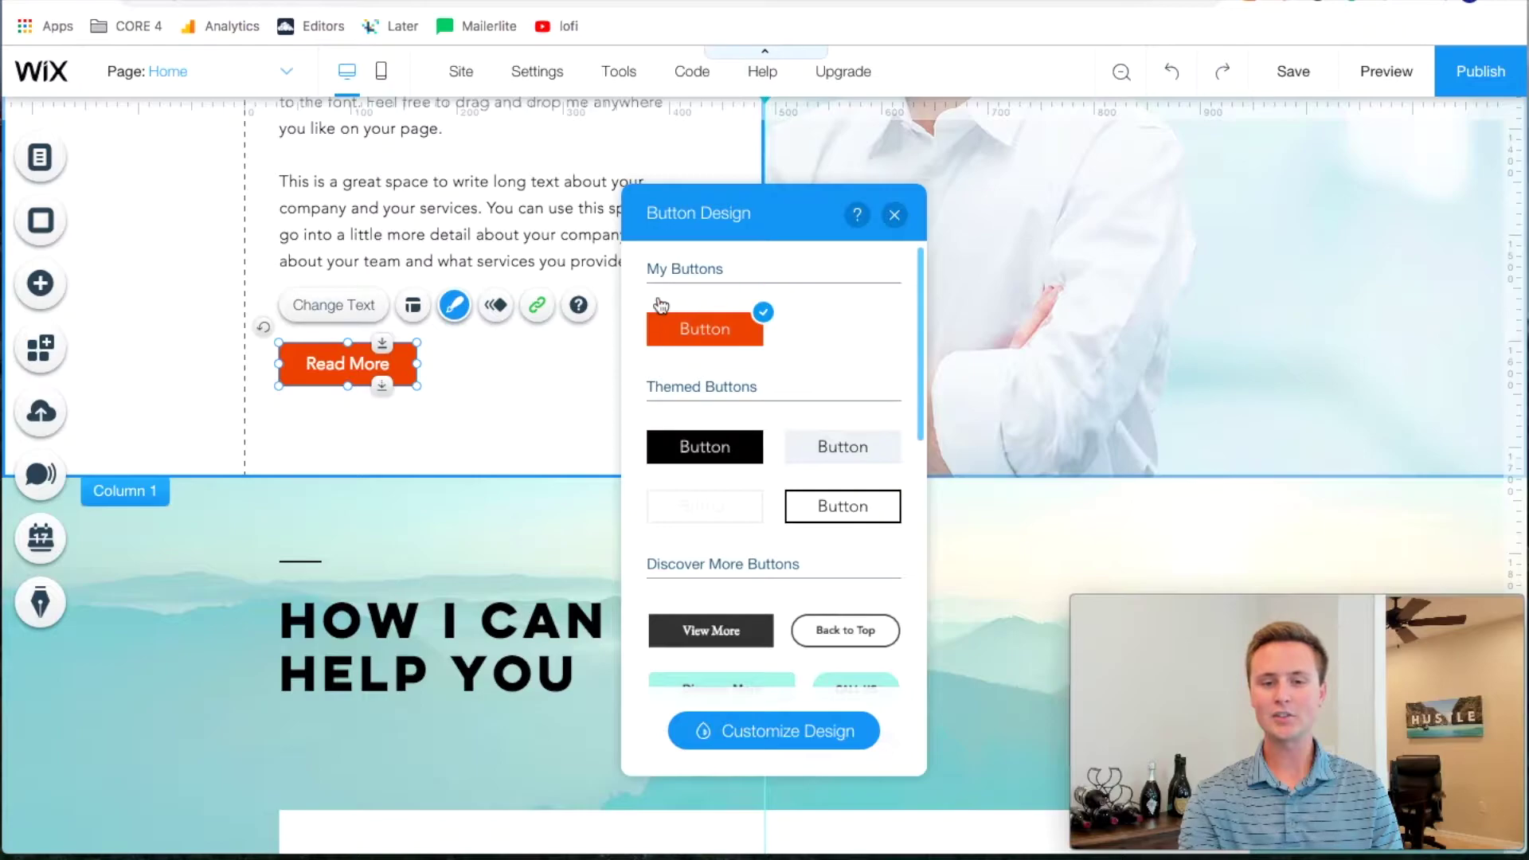
left_click(894, 214)
scroll(620, 353, "down", 7)
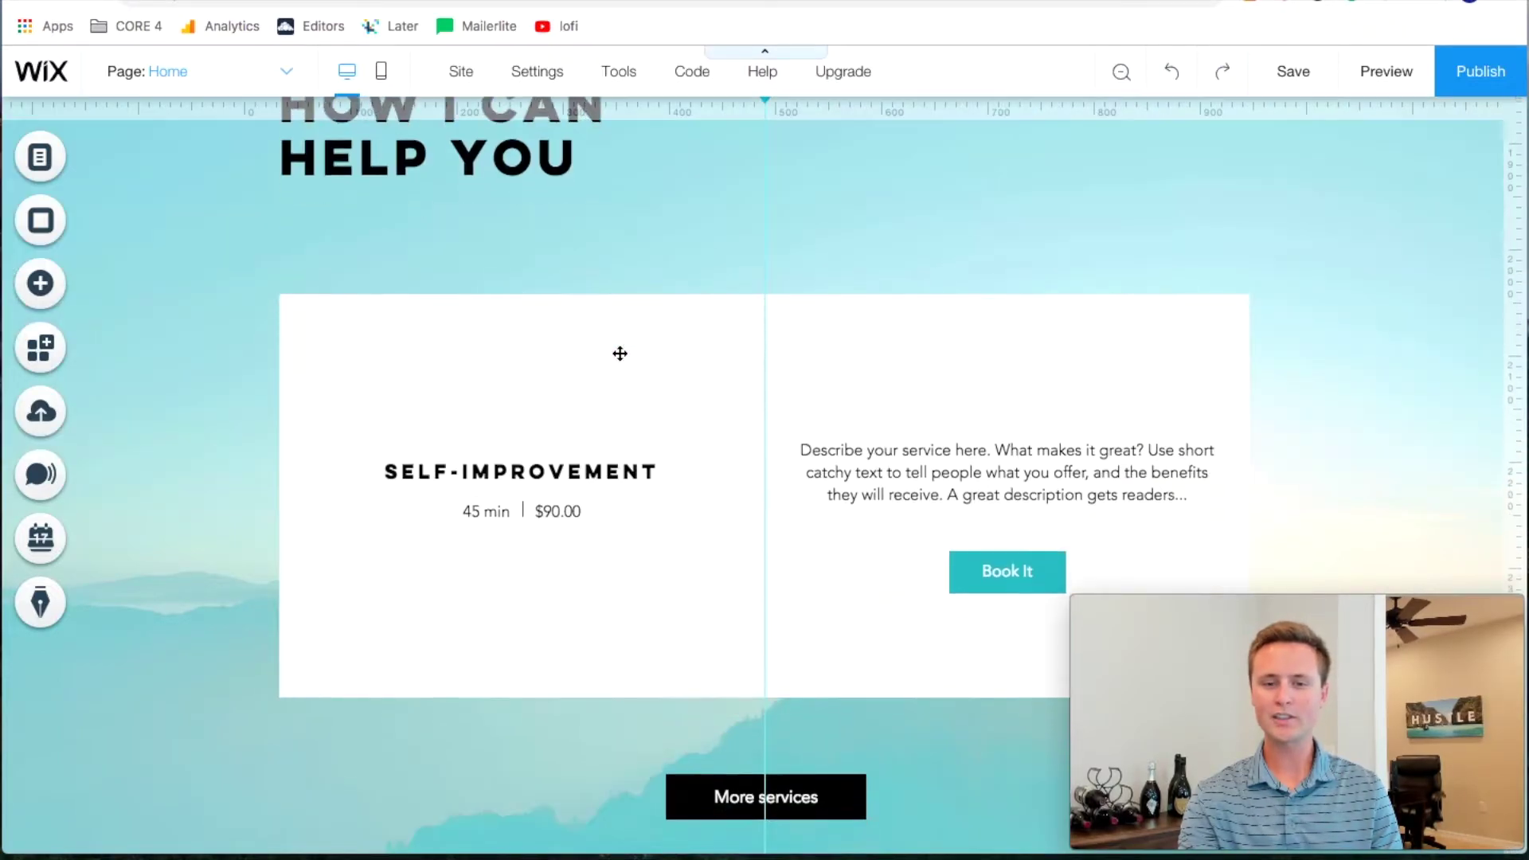
scroll(619, 353, "down", 3)
Step: Apply the same orange style to the More services button and deselect it
left_click(813, 570)
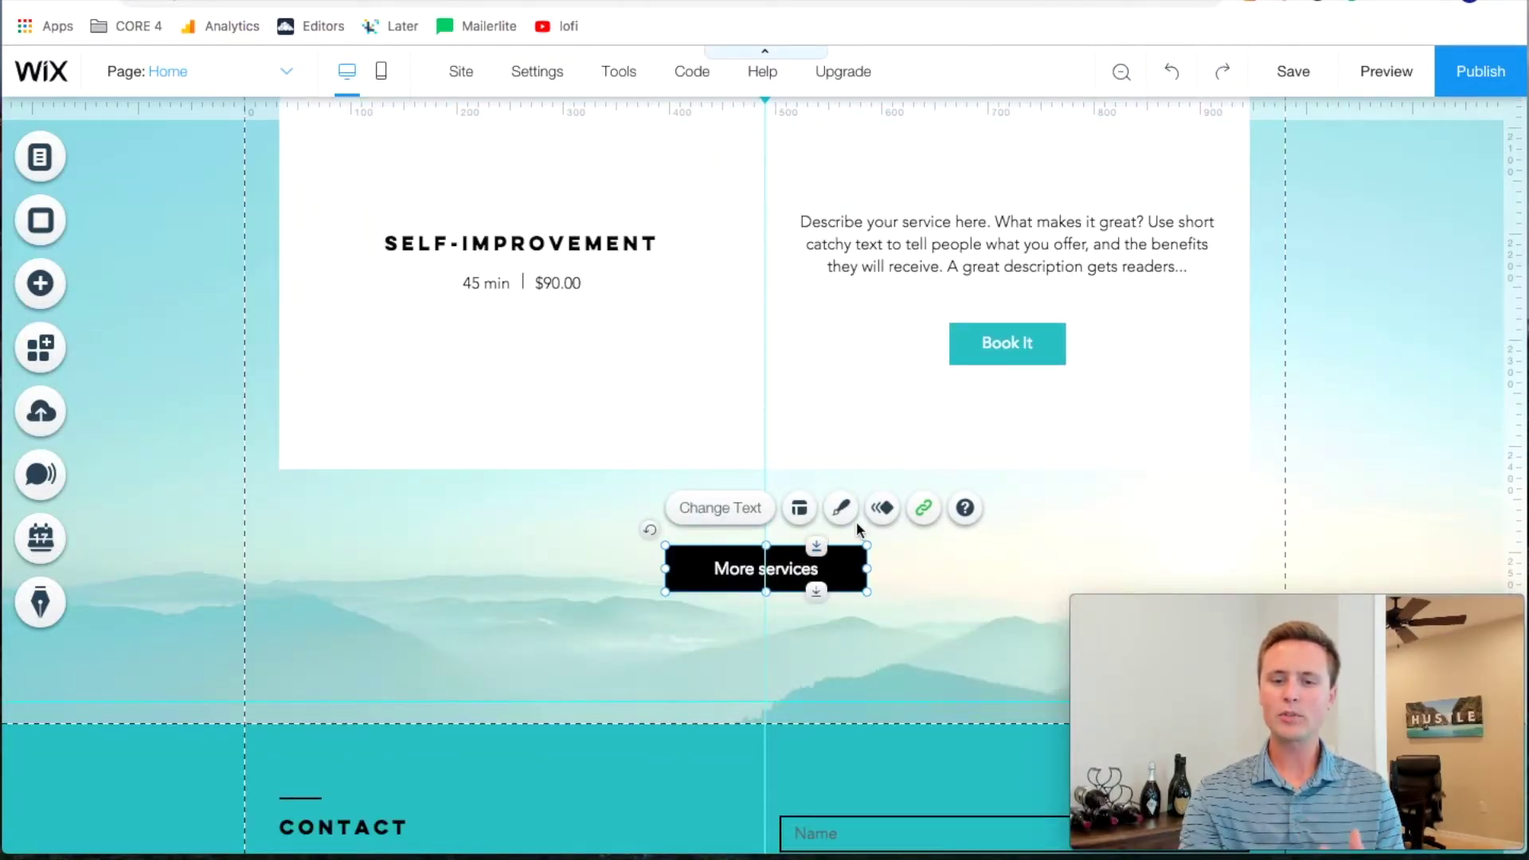
left_click(841, 507)
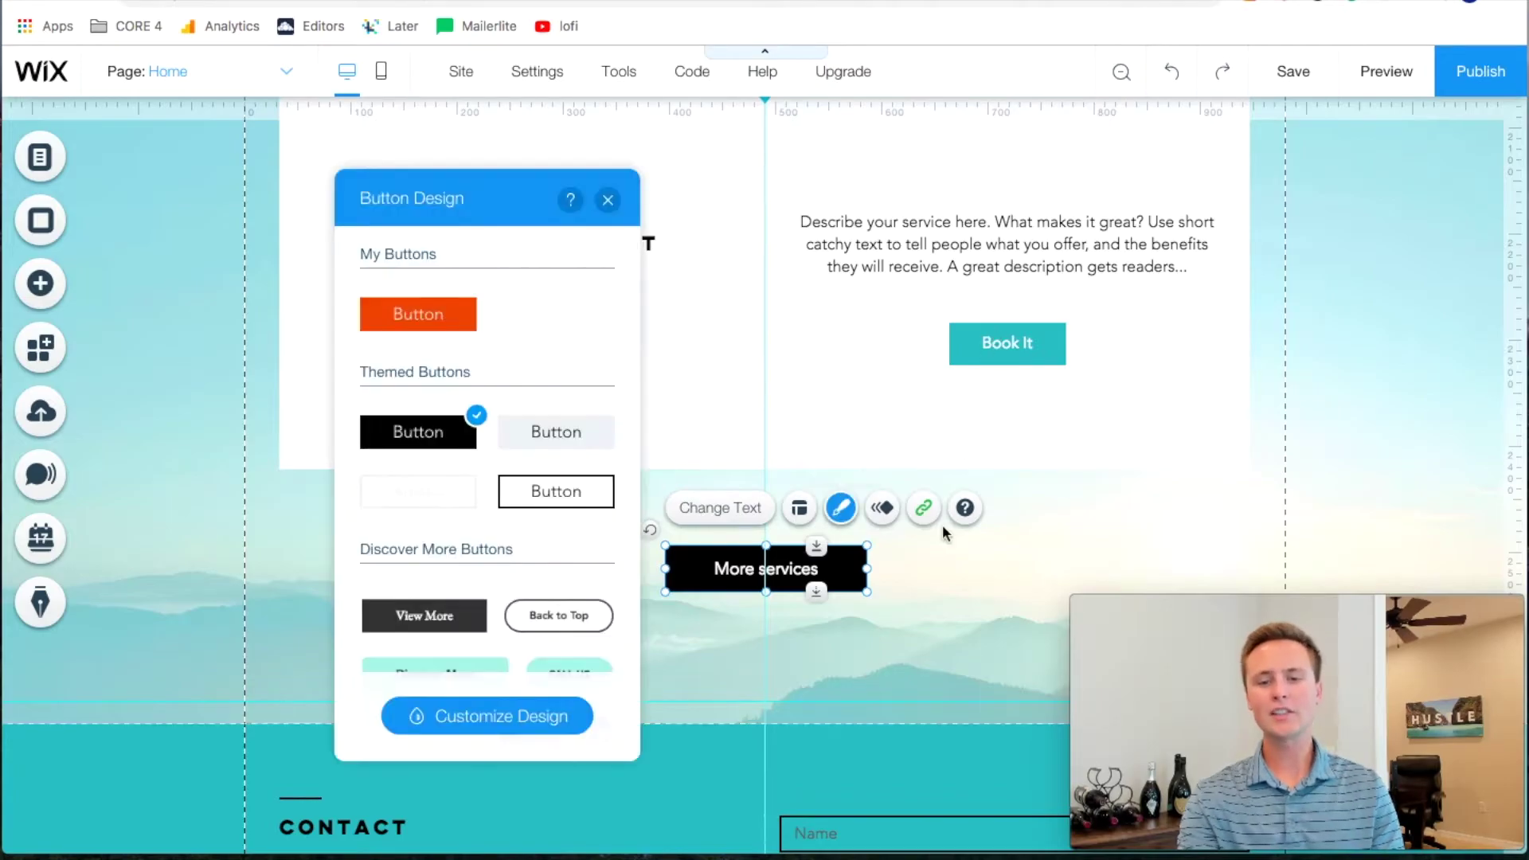
left_click(479, 326)
left_click(608, 200)
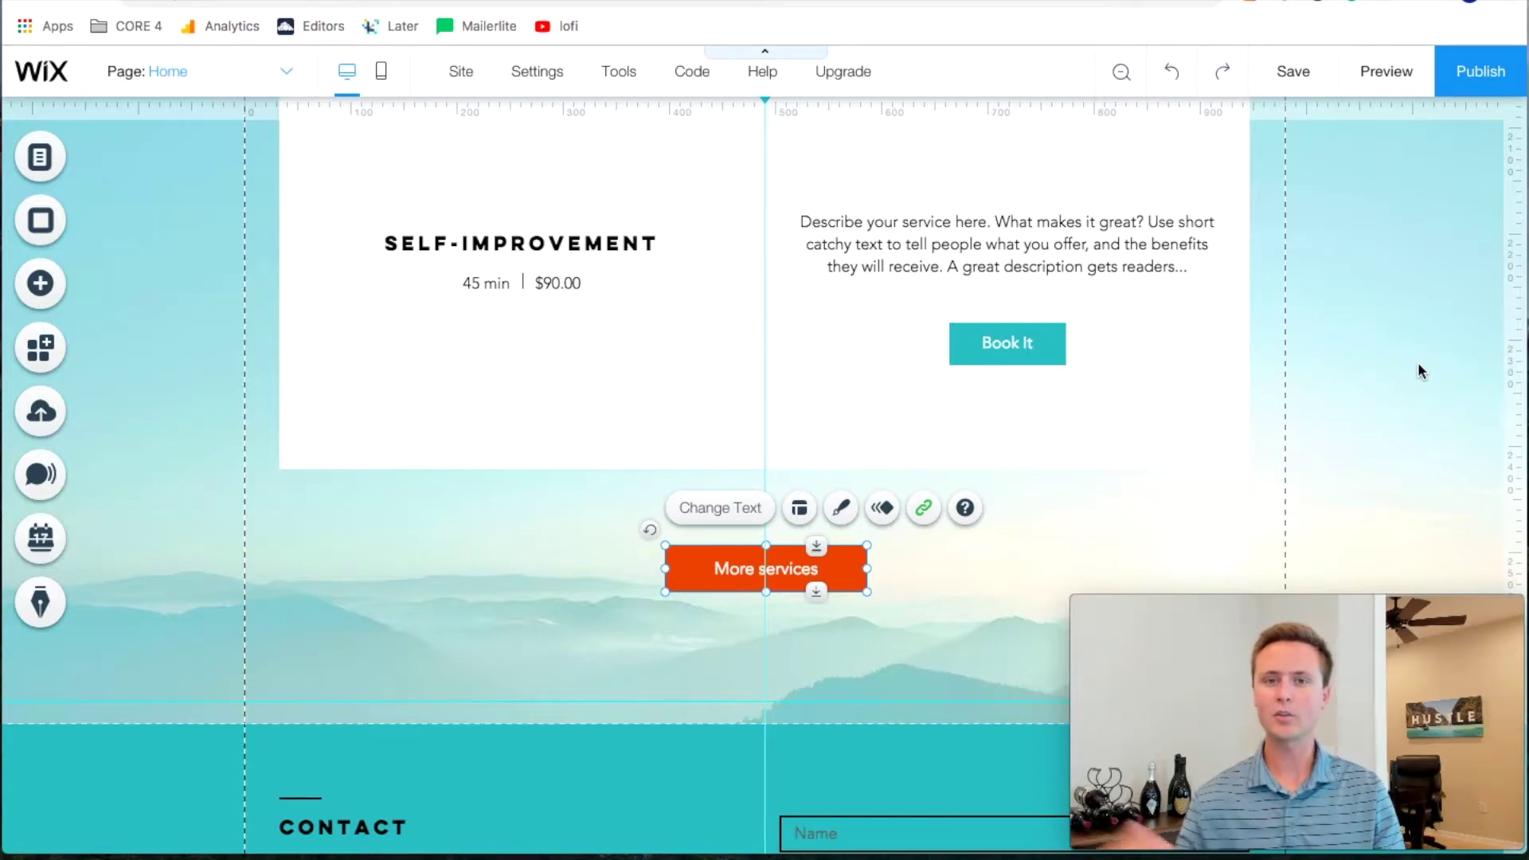
left_click(1394, 419)
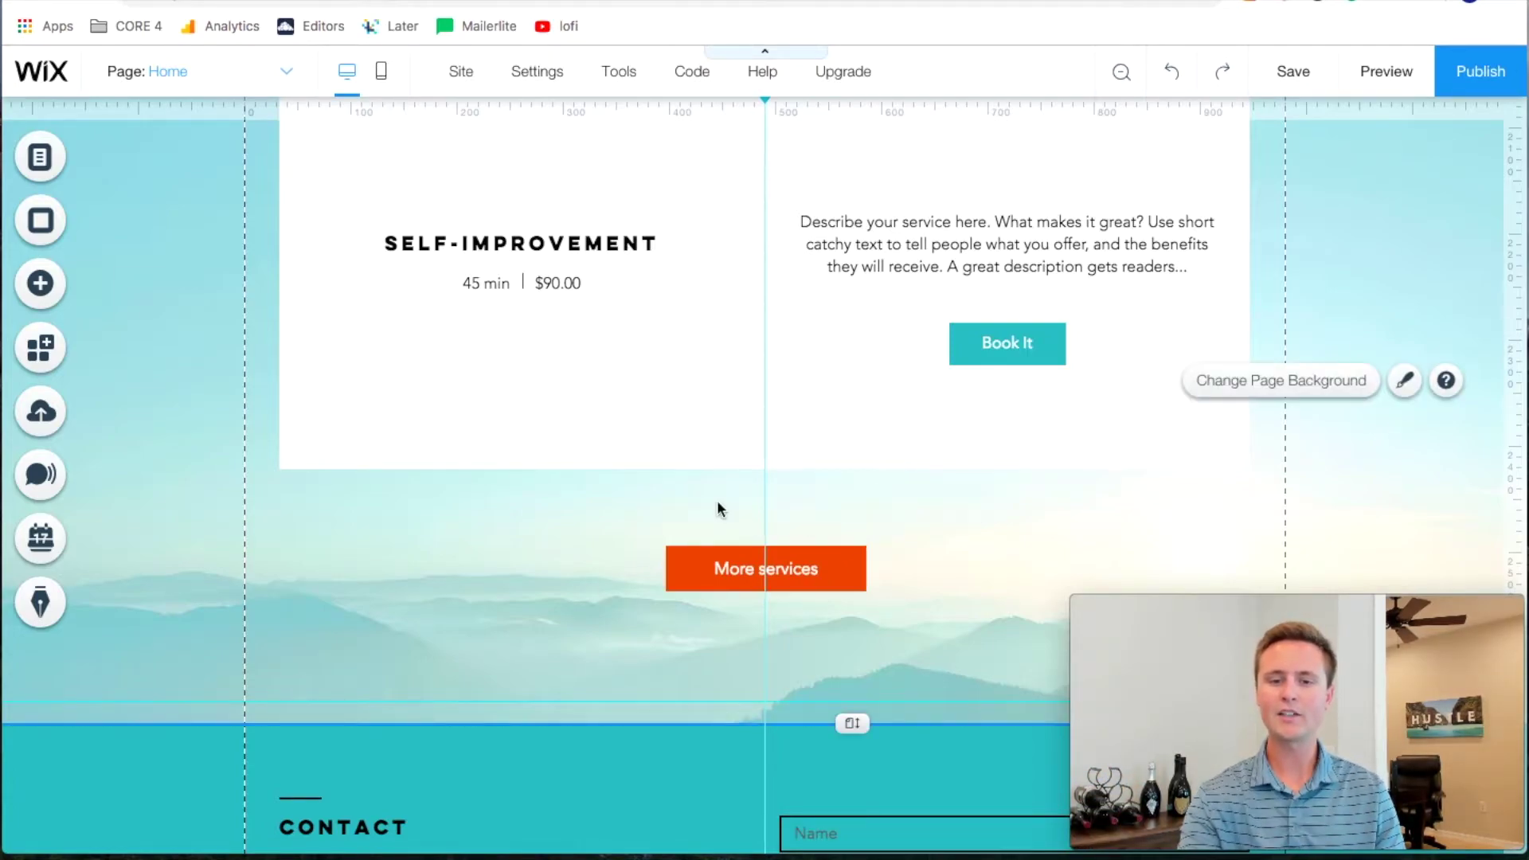
Step: Preview the site and scroll through it to check the orange Book Now, Read More and More services buttons
left_click(1392, 73)
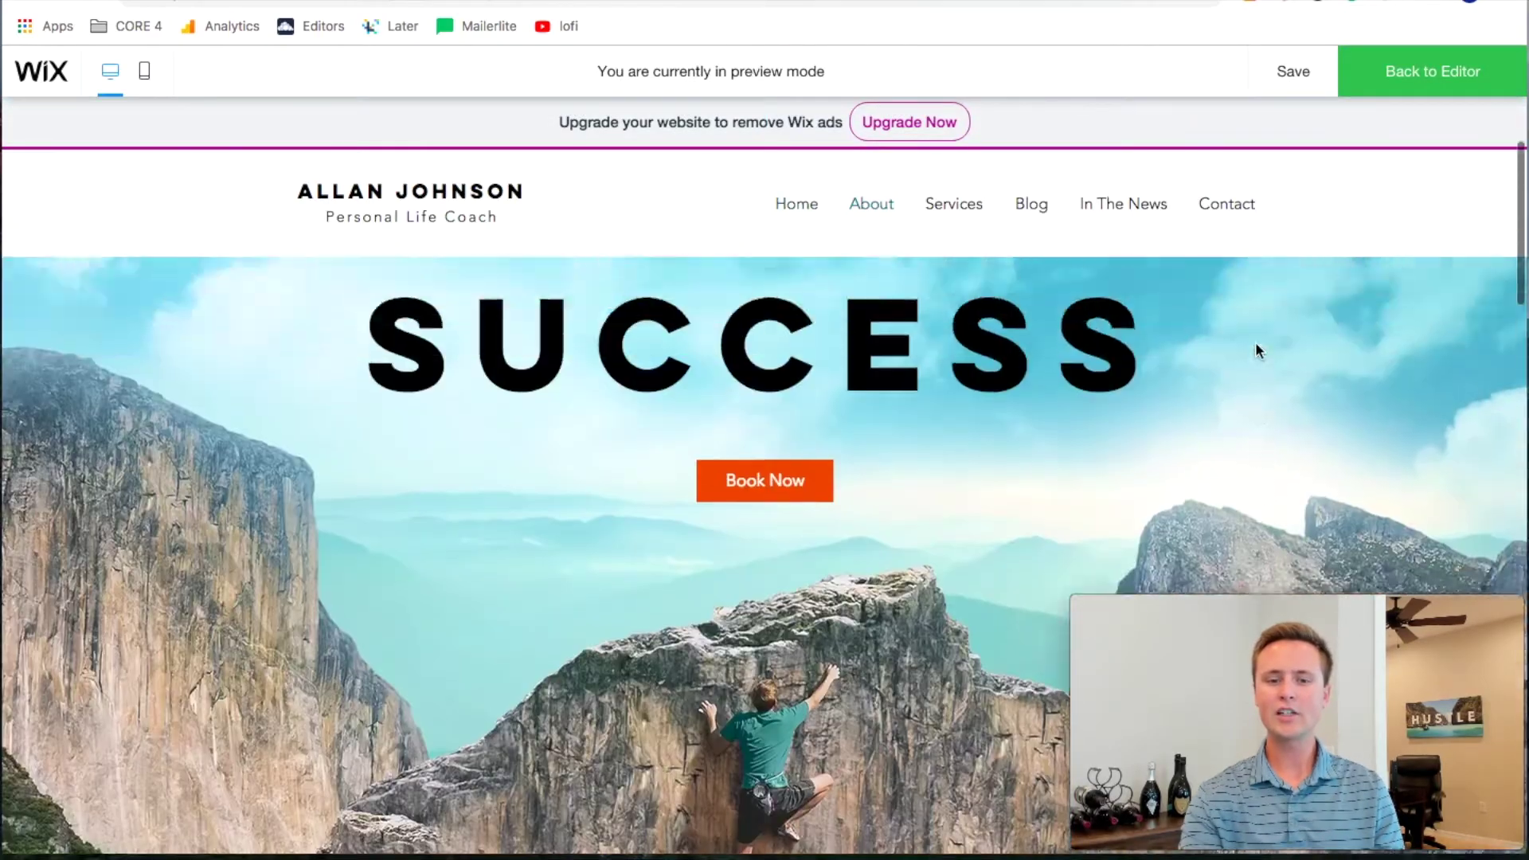
scroll(1255, 350, "down", 4)
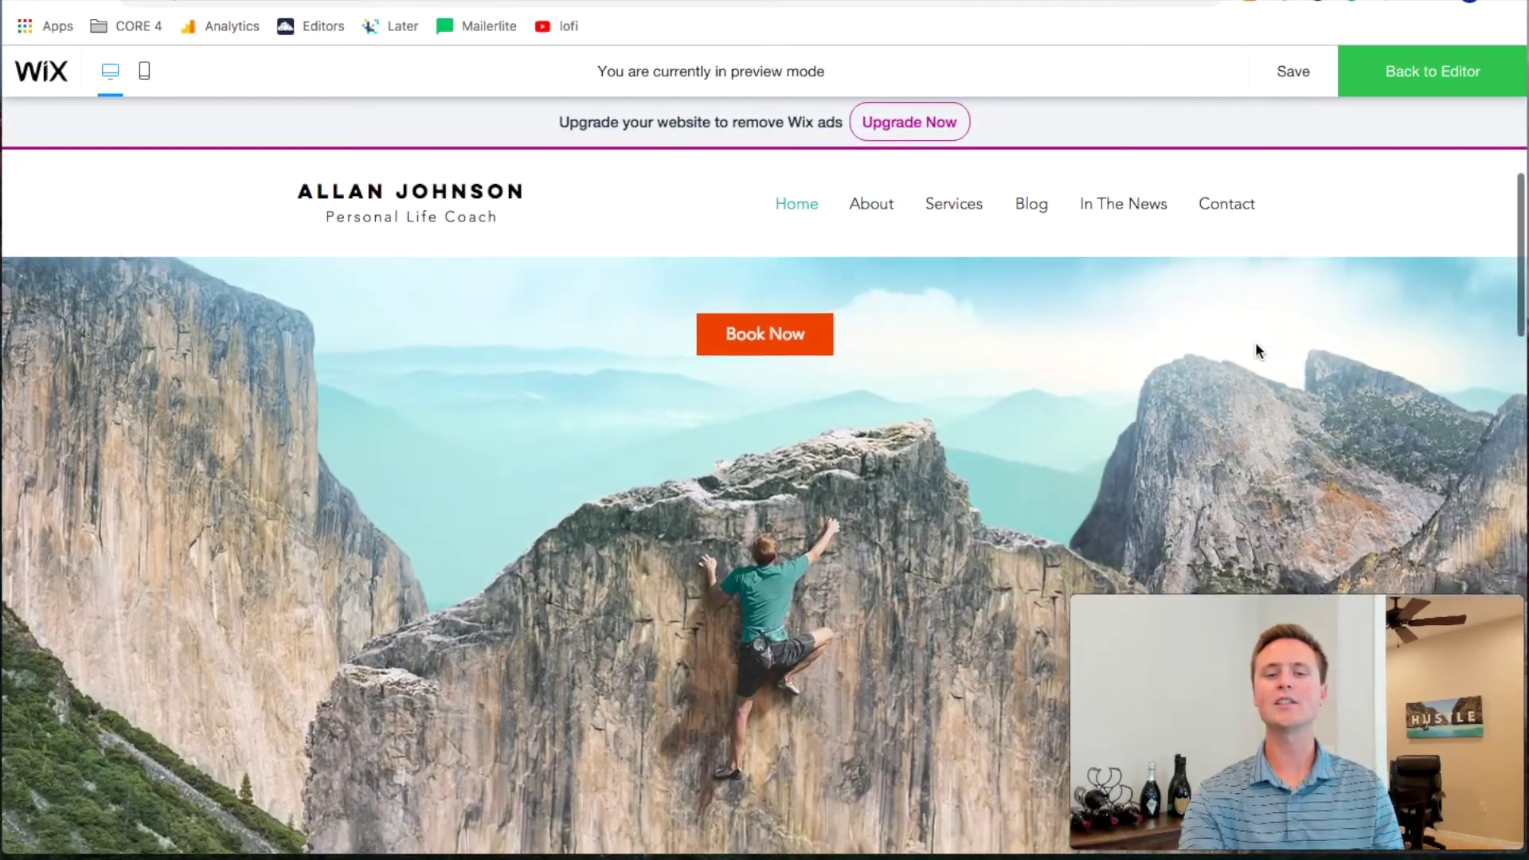
scroll(1256, 350, "up", 2)
scroll(1256, 350, "down", 1)
scroll(1256, 350, "up", 3)
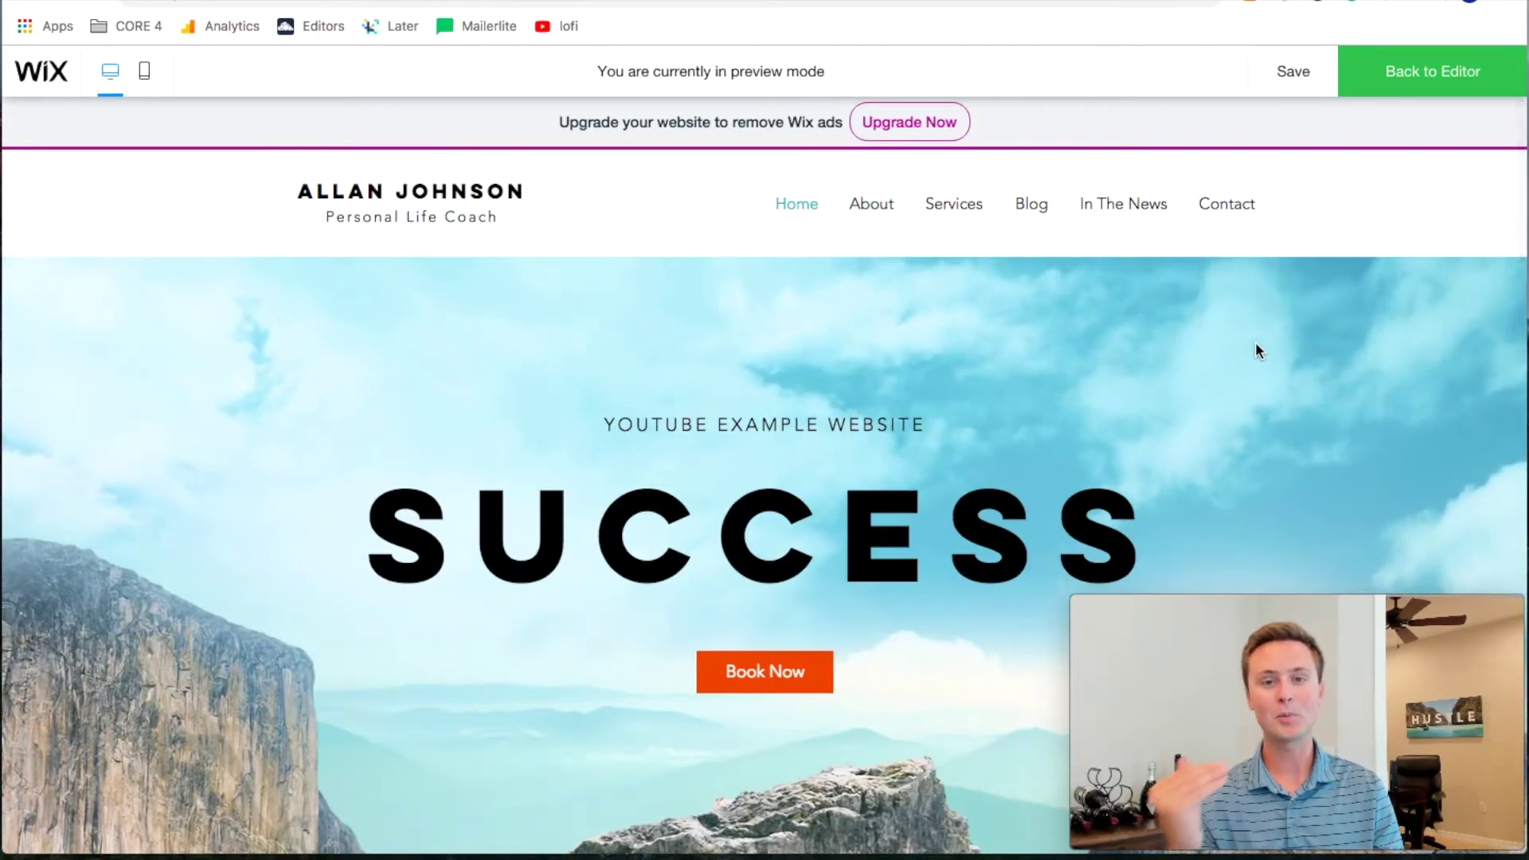
scroll(1255, 344, "down", 10)
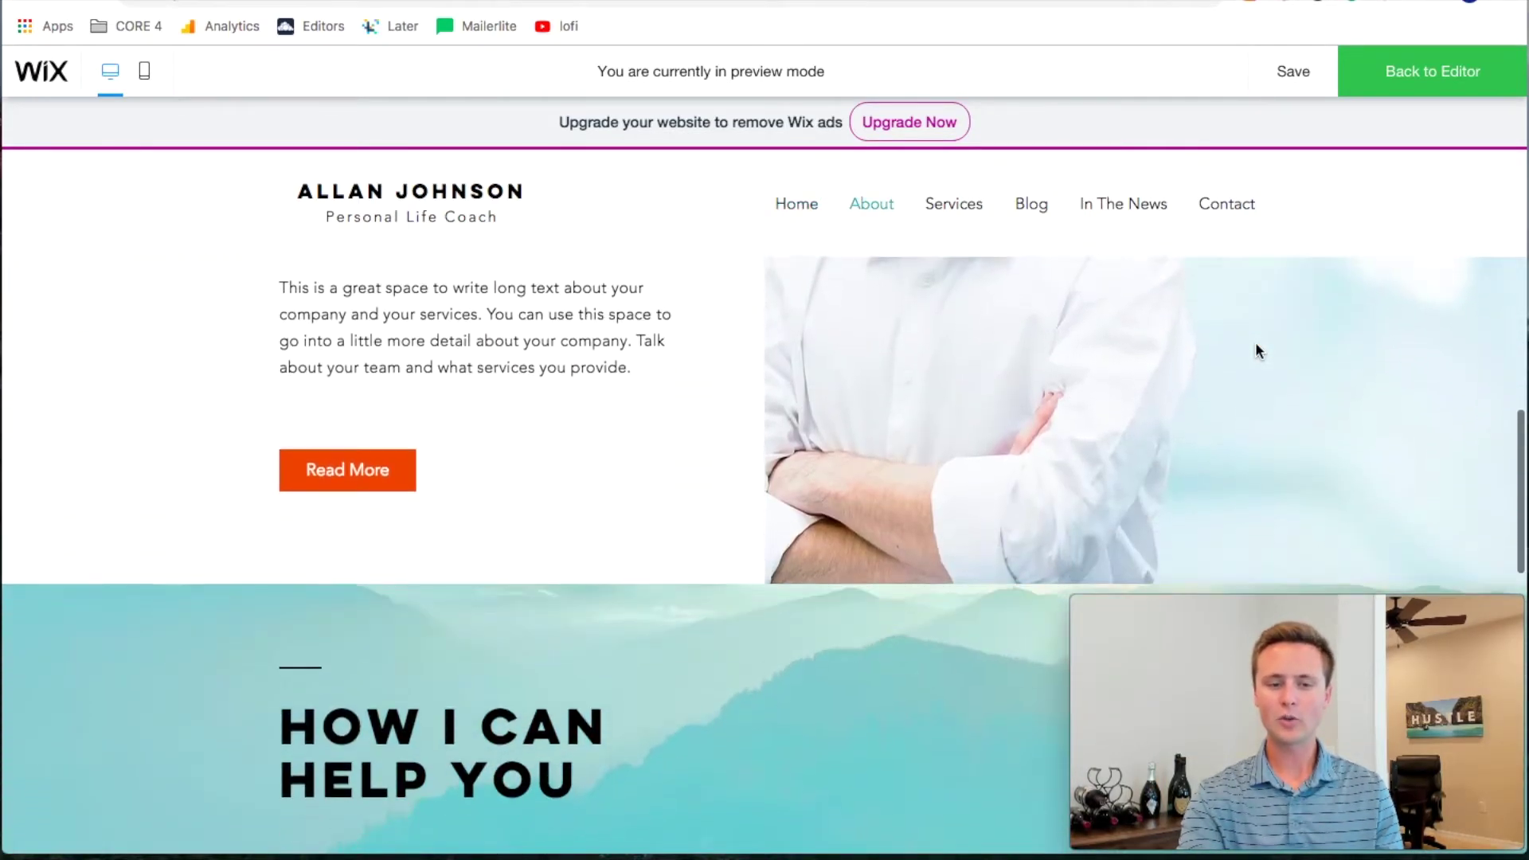
scroll(1256, 348, "up", 5)
scroll(1255, 348, "down", 3)
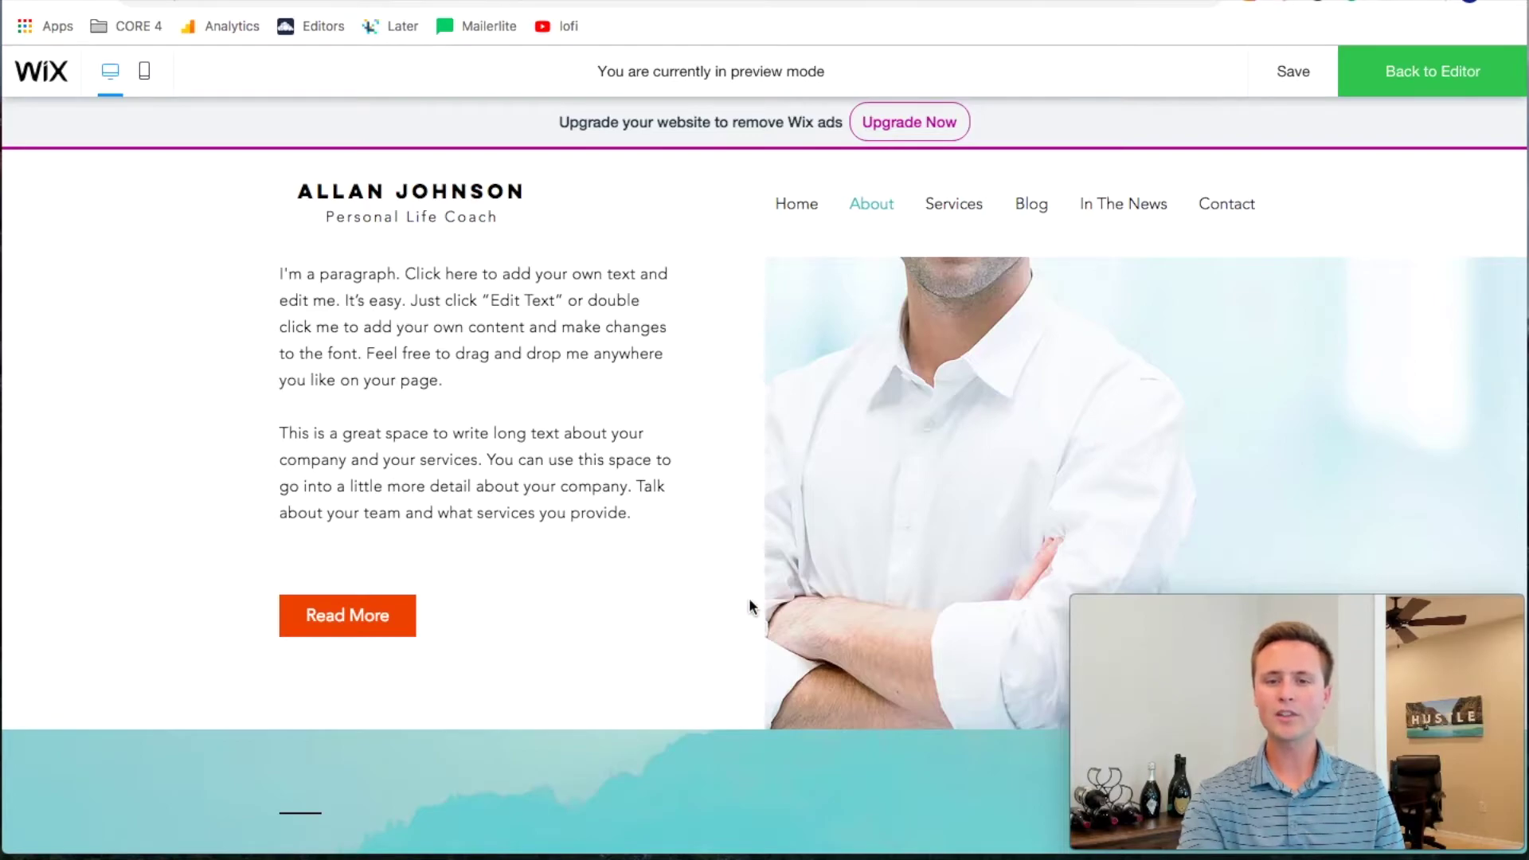
scroll(749, 597, "down", 15)
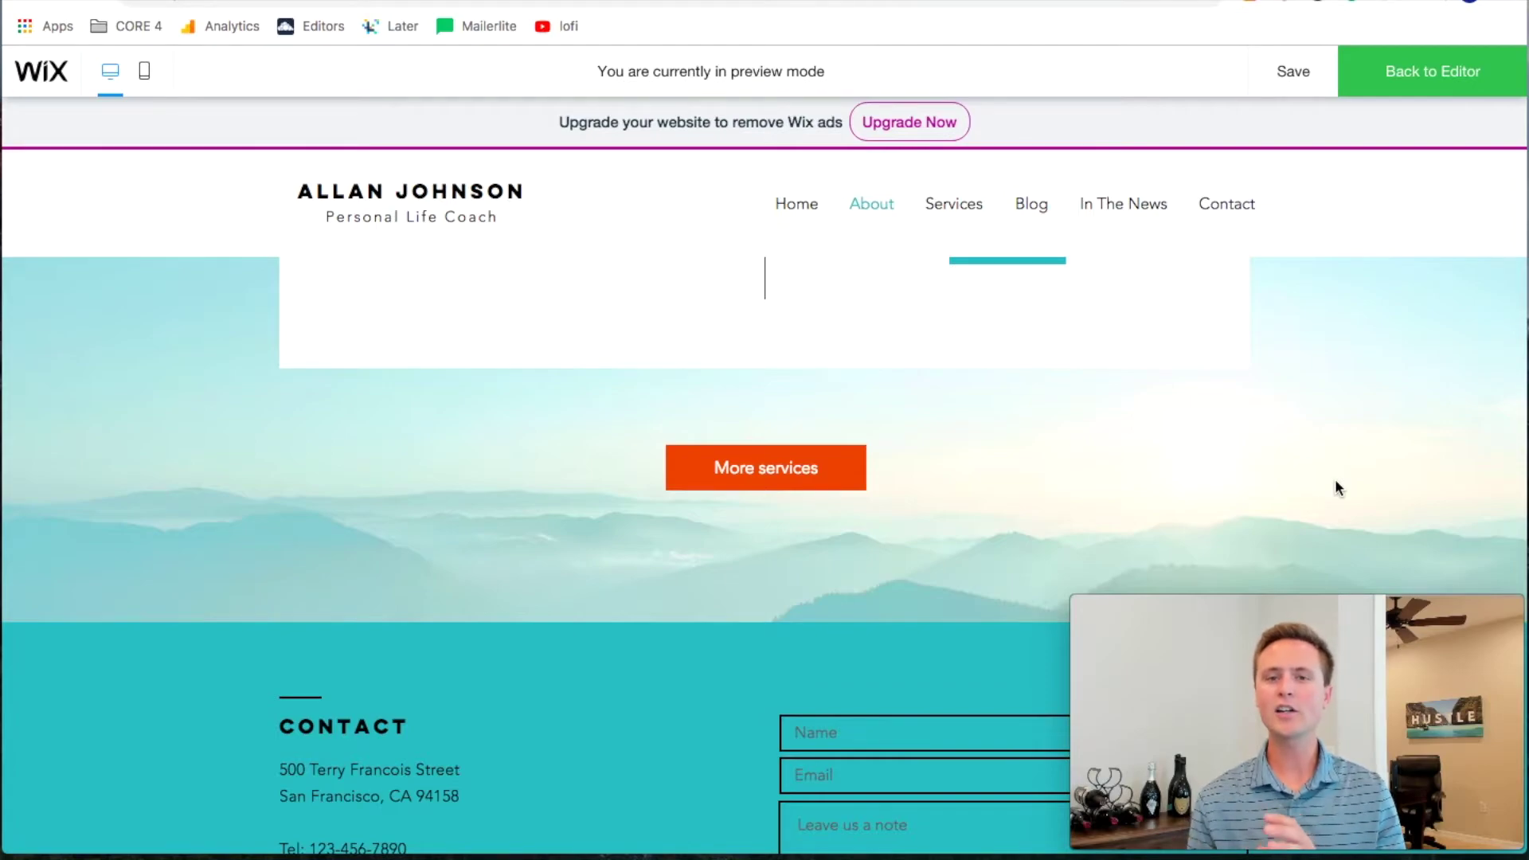
Step: Save the site with Ctrl+S until it shows Saved, scrolling the preview once more
key("ctrl+s")
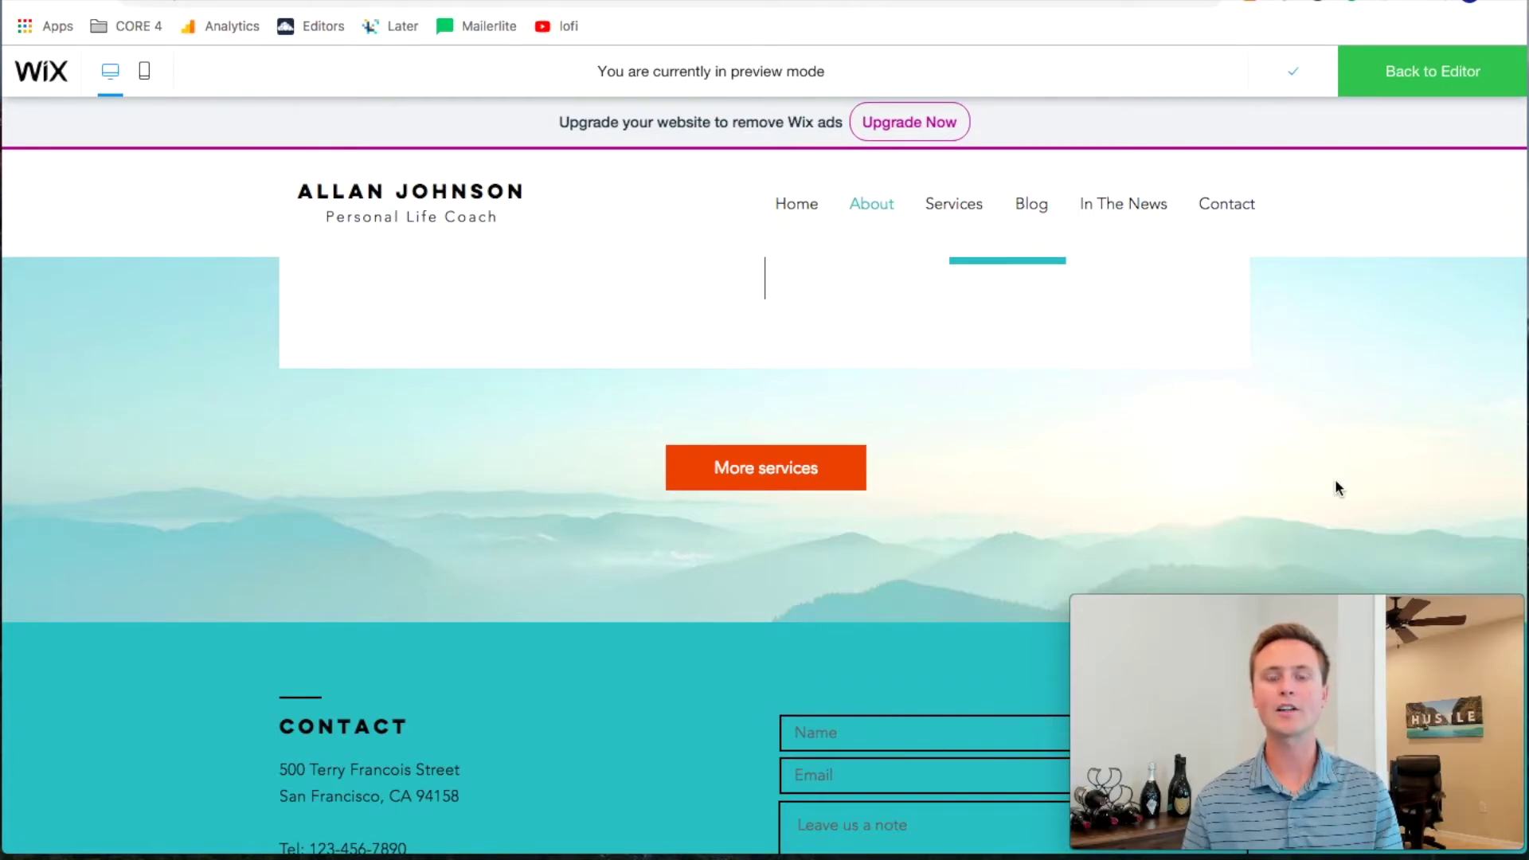
scroll(1013, 561, "up", 15)
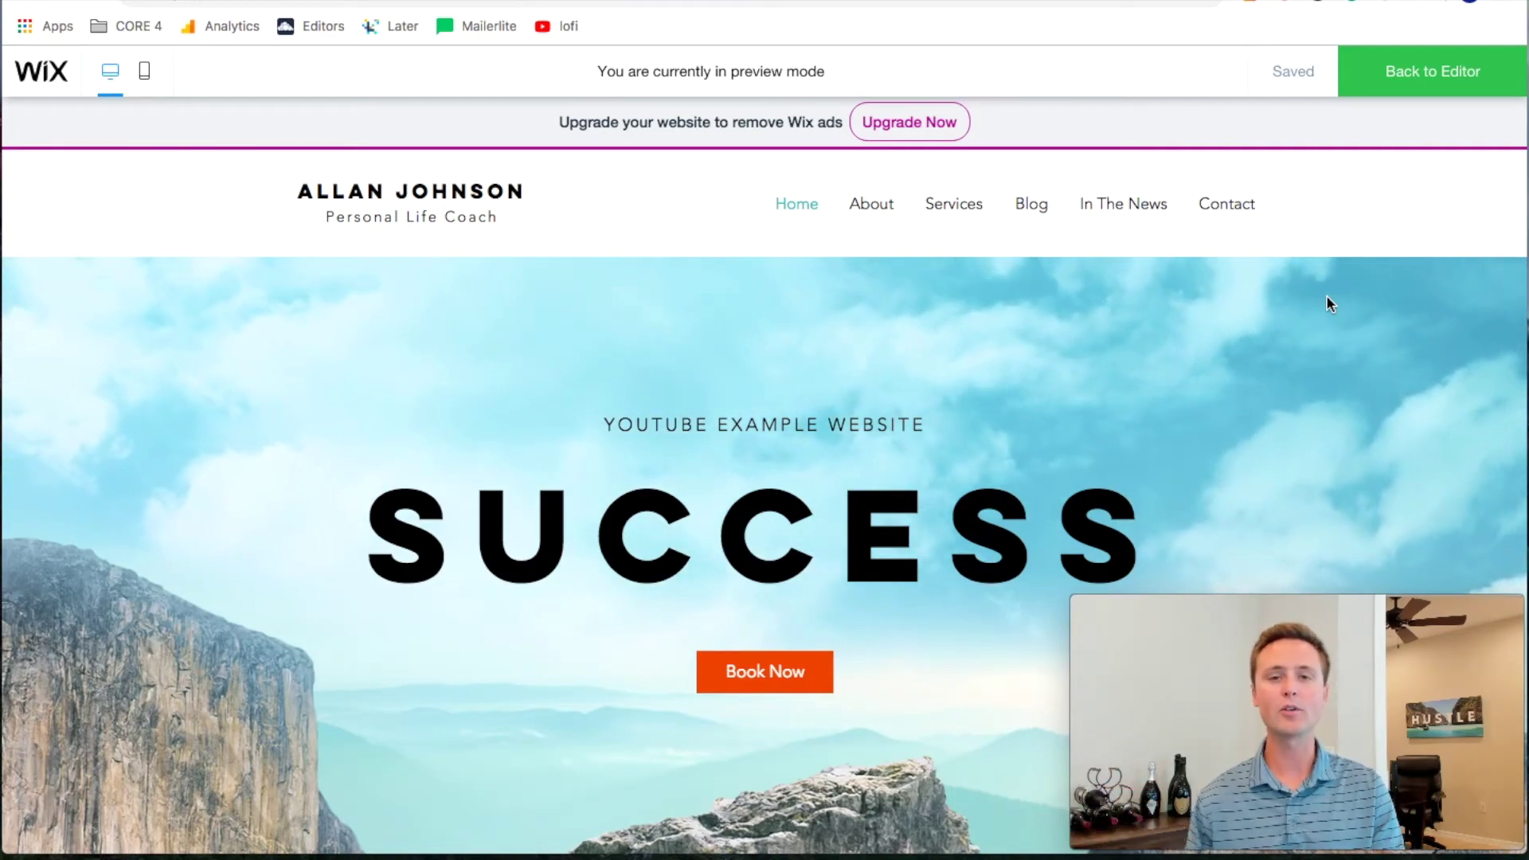
scroll(1328, 297, "down", 3)
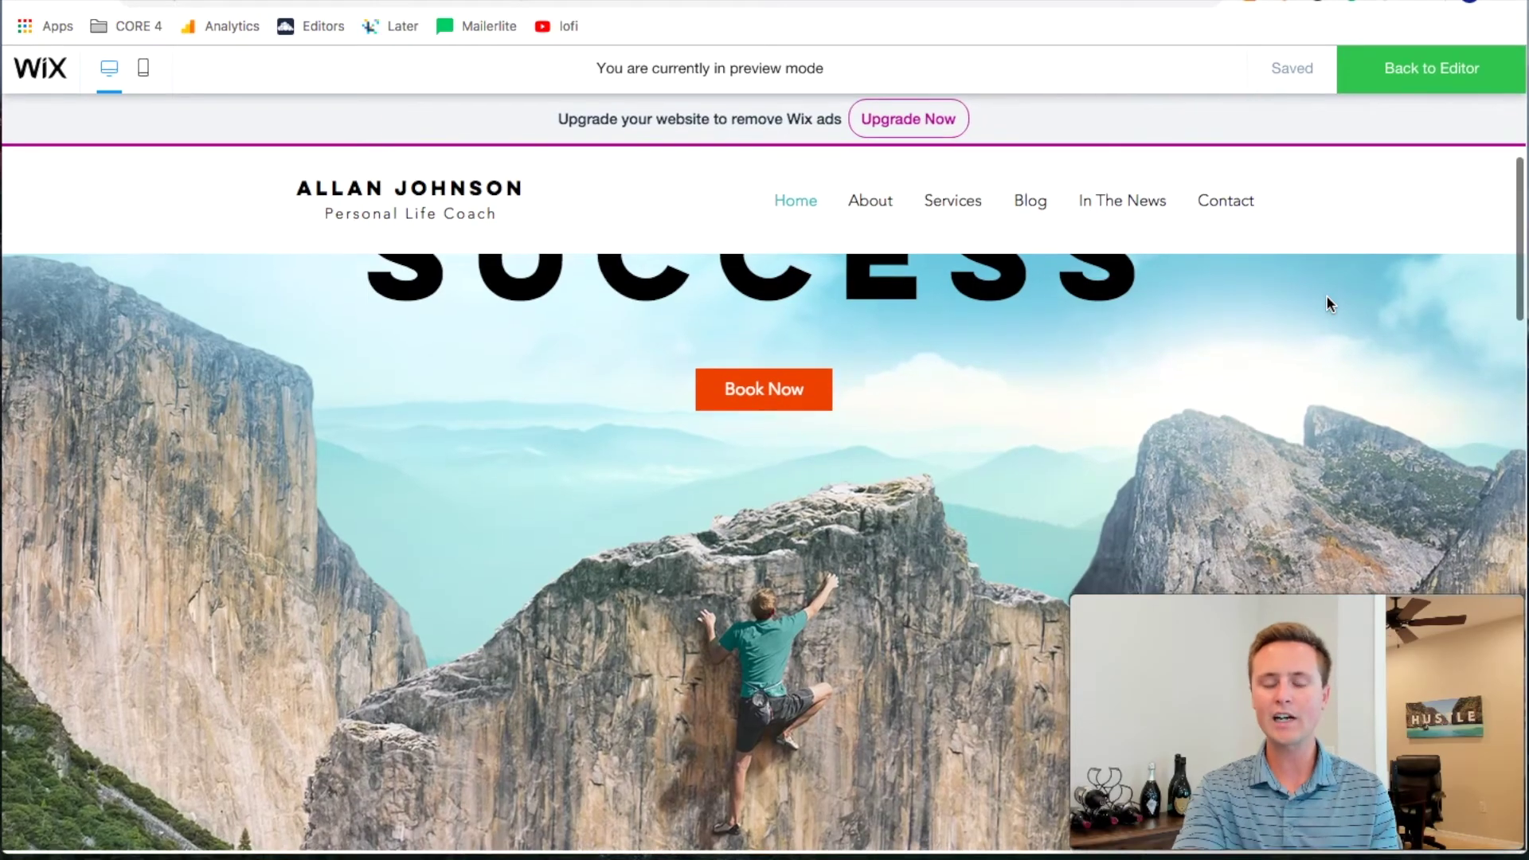
scroll(1032, 545, "down", 10)
scroll(1029, 537, "down", 10)
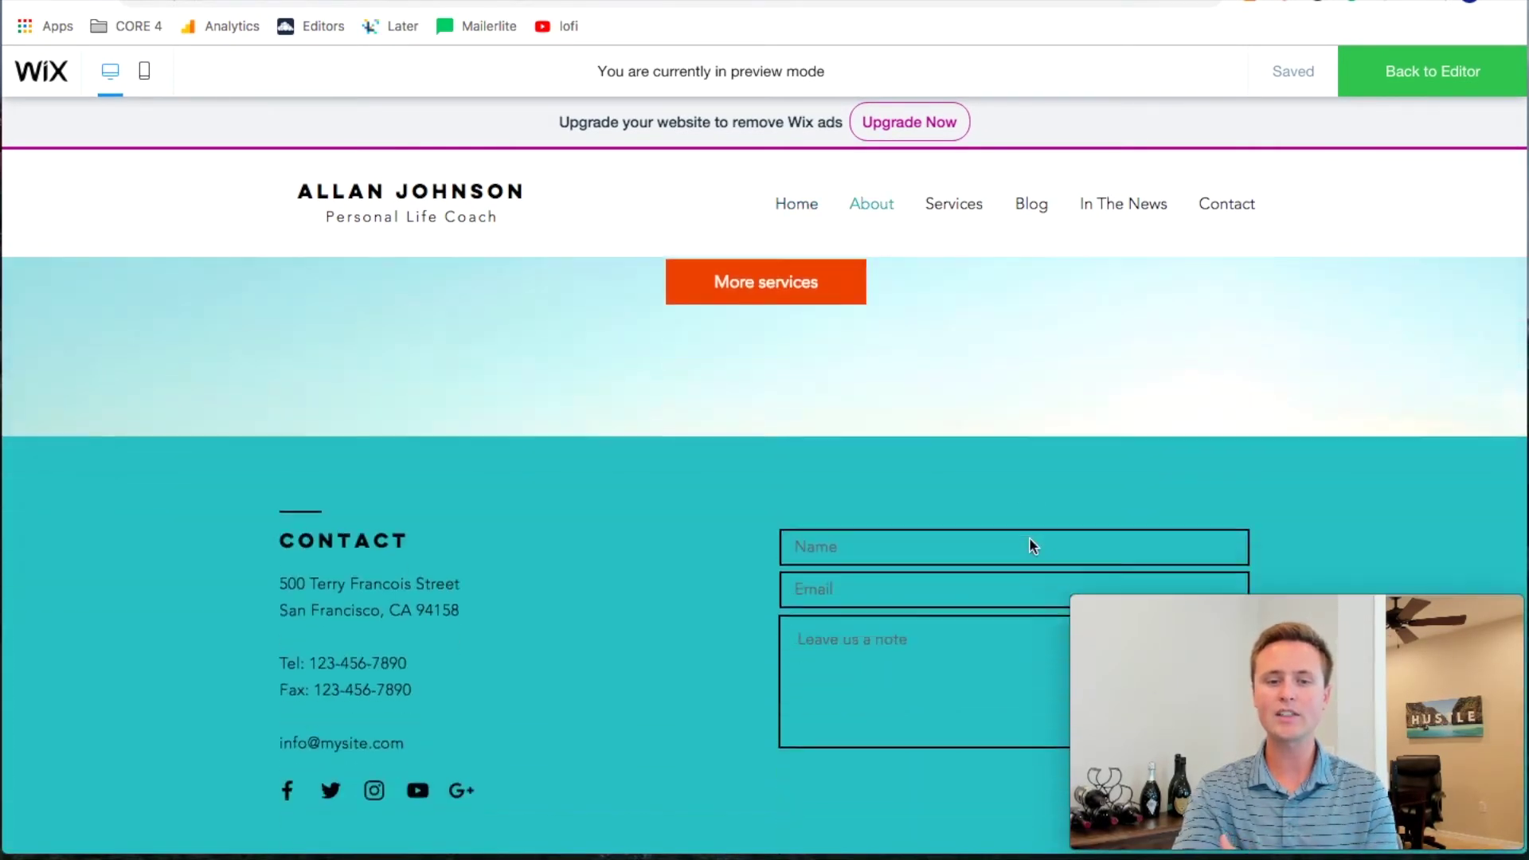
scroll(1029, 537, "up", 20)
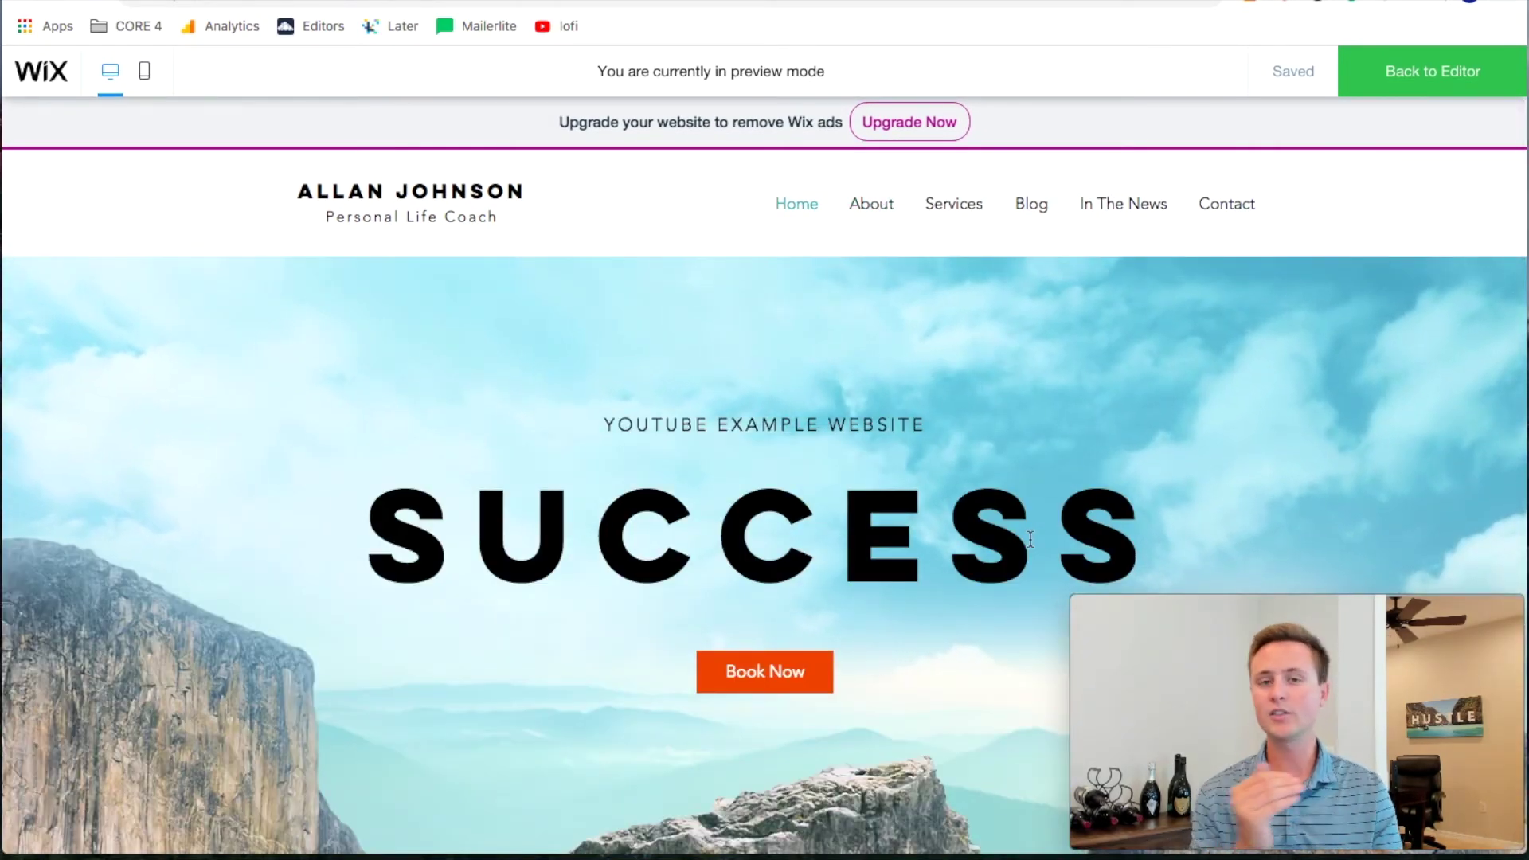